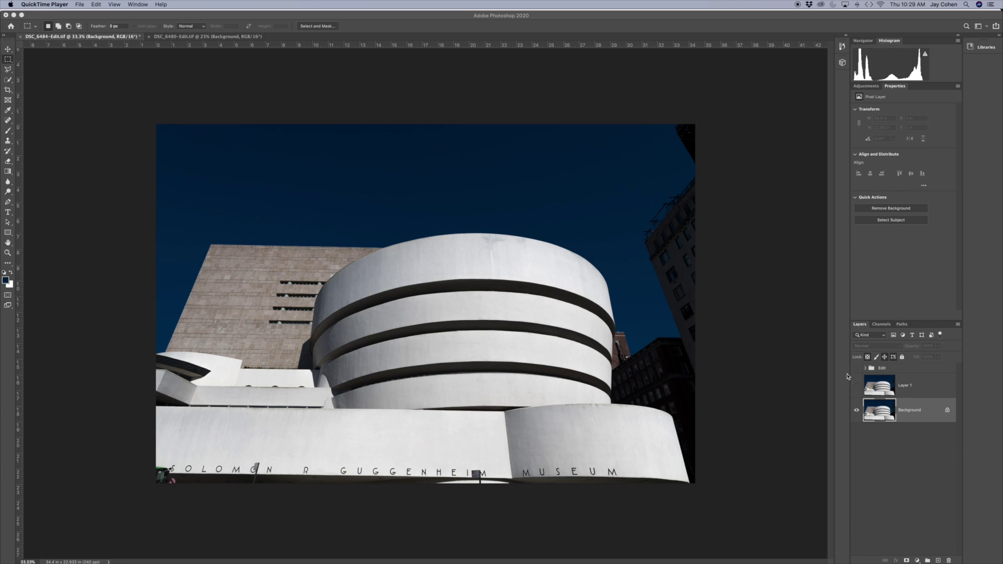
# Toggle the black-and-white edit to compare it against the colour original.
pyautogui.click(856, 387)
pyautogui.click(856, 368)
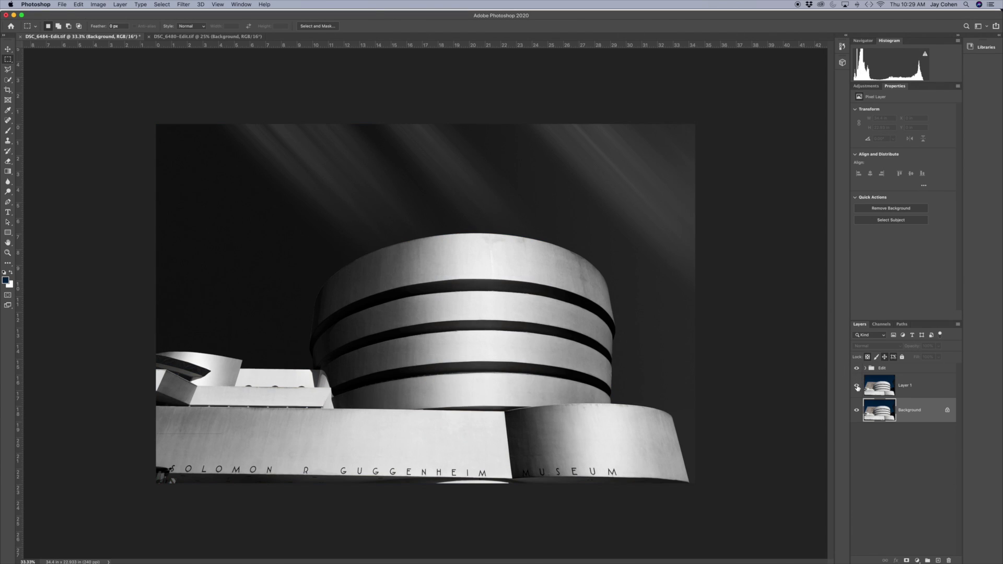
pyautogui.click(857, 387)
pyautogui.click(856, 368)
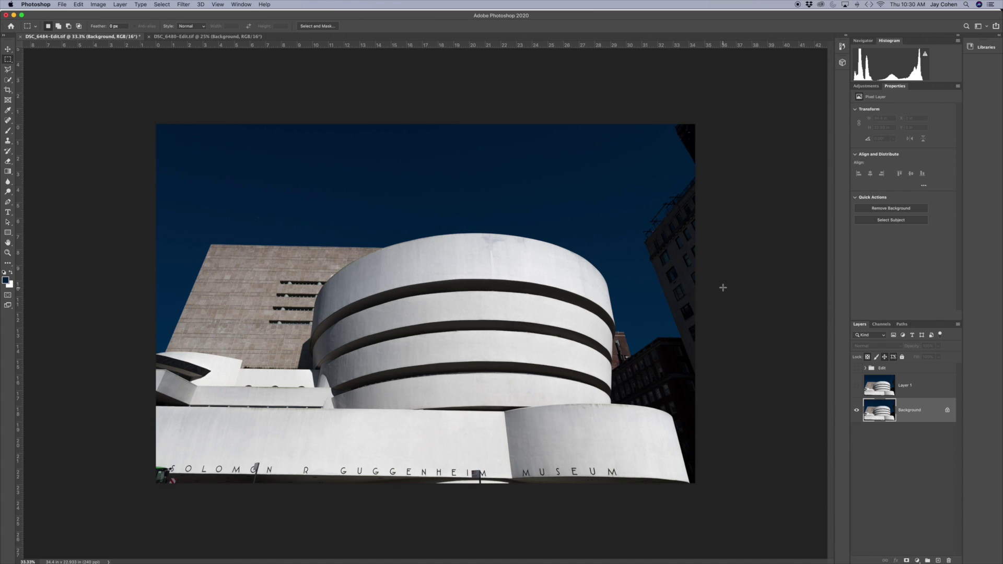
# Zoom to 300% and frame the HEIM lettering and the parking sign.
pyautogui.press('super+1')
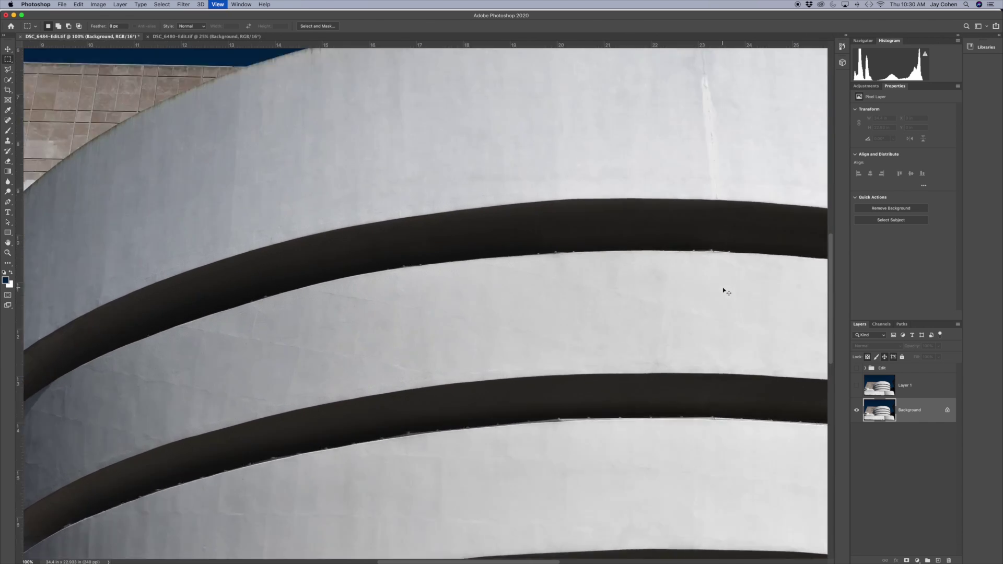
pyautogui.press('super+equal')
pyautogui.moveTo(504, 423); pyautogui.dragTo(461, 293)
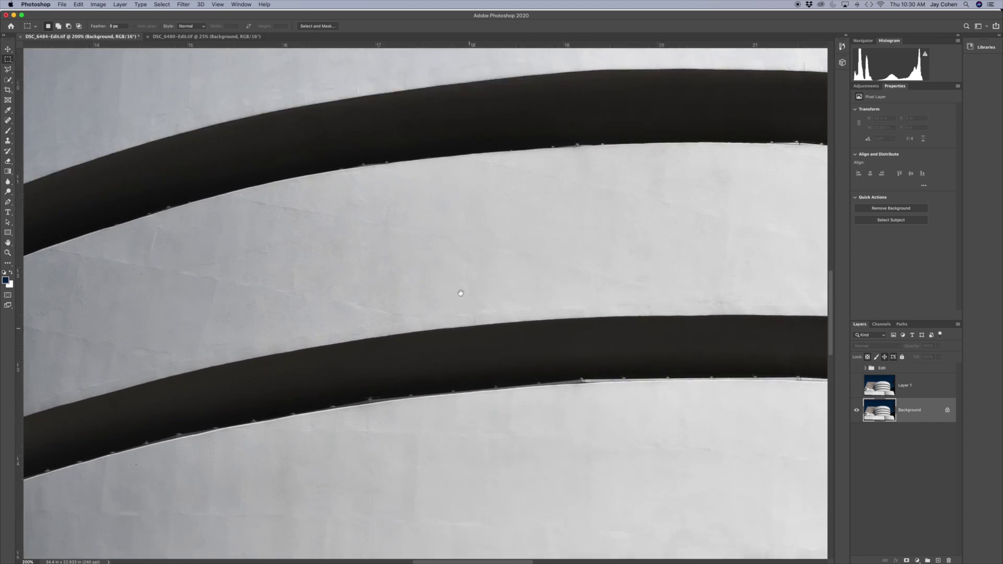
pyautogui.scroll(-15, 460, 293)
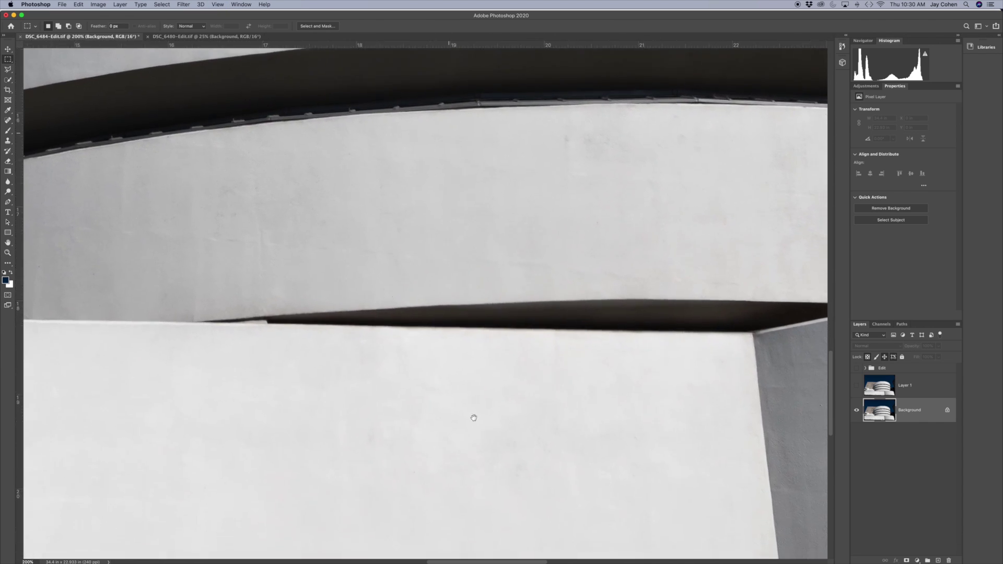
pyautogui.scroll(-10, 474, 417)
pyautogui.hscroll(4, 571, 394)
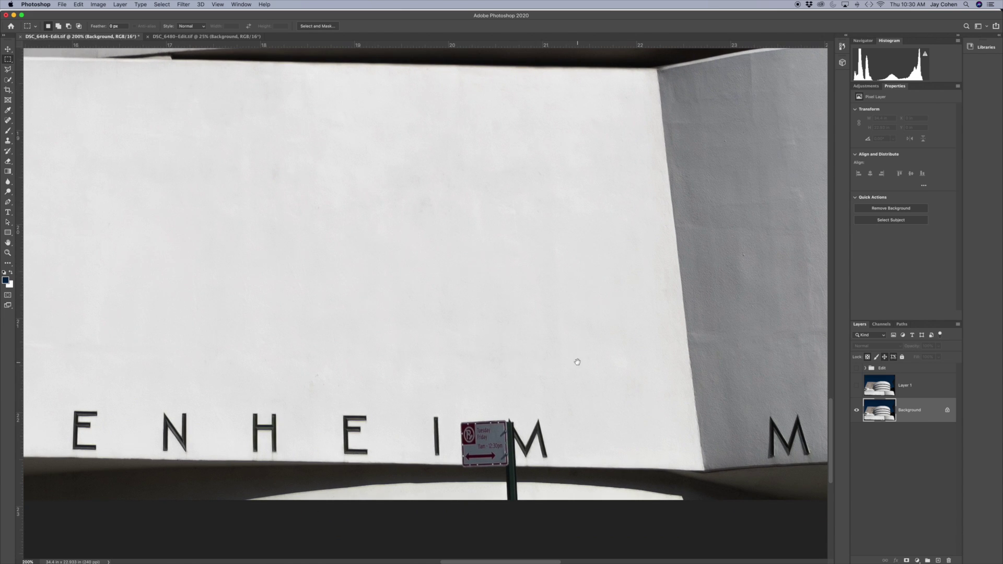
pyautogui.moveTo(578, 362)
pyautogui.mouseDown()
pyautogui.moveTo(546, 351)
pyautogui.moveTo(559, 355)
pyautogui.mouseUp()
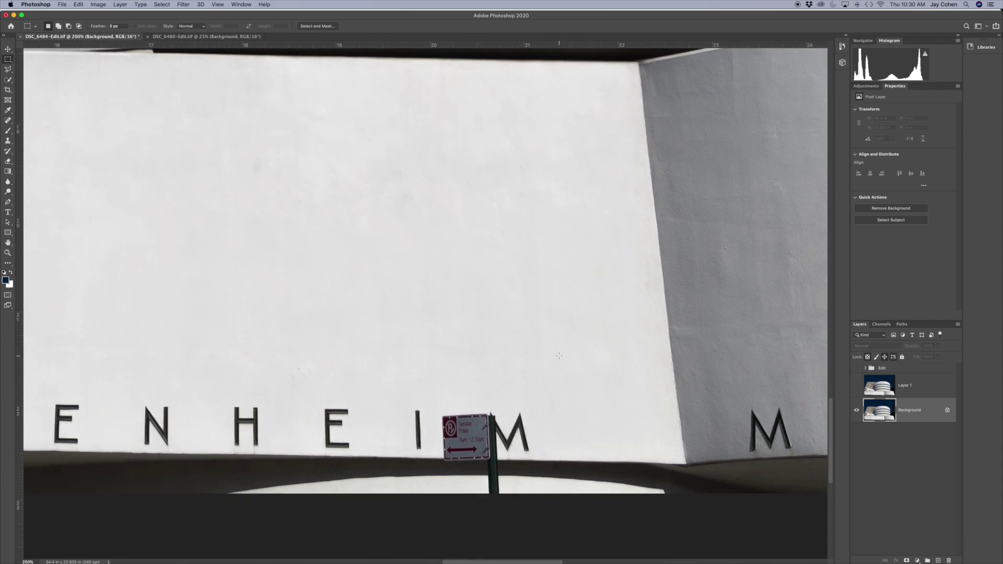
pyautogui.press('super+equal')
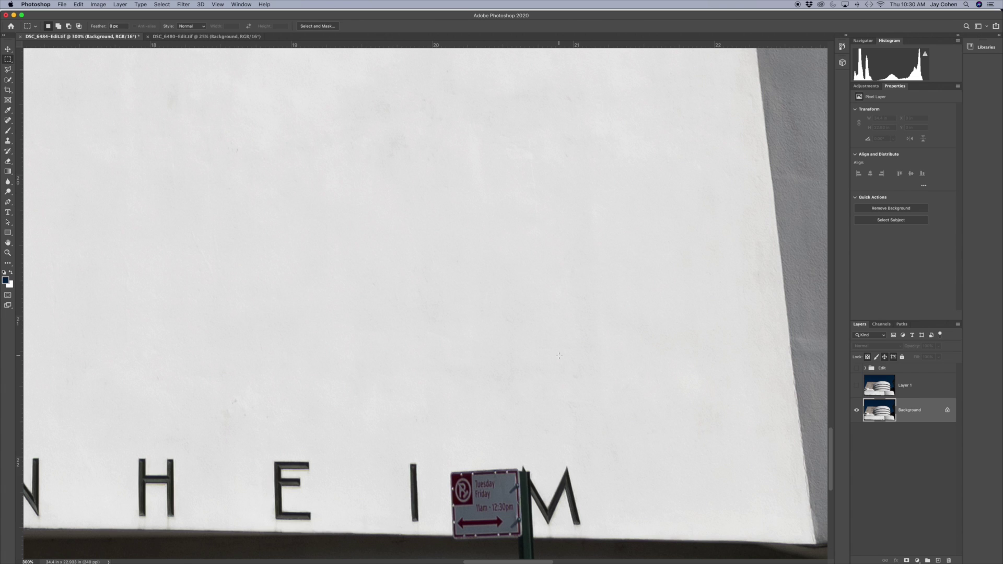
pyautogui.moveTo(522, 410); pyautogui.dragTo(494, 343)
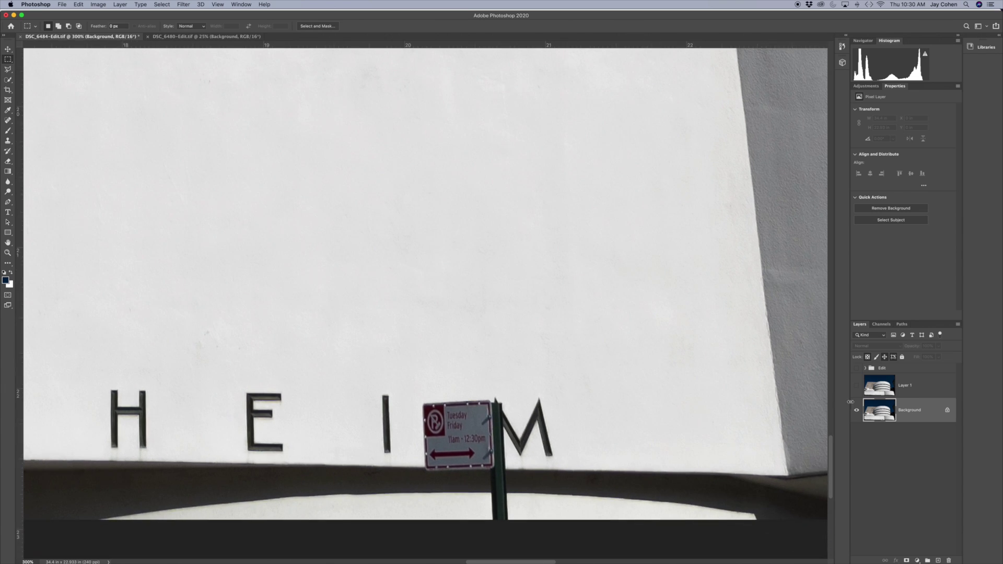
# Duplicate the Background layer as Background copy and marquee the blank wall right of the M.
pyautogui.rightClick(921, 408)
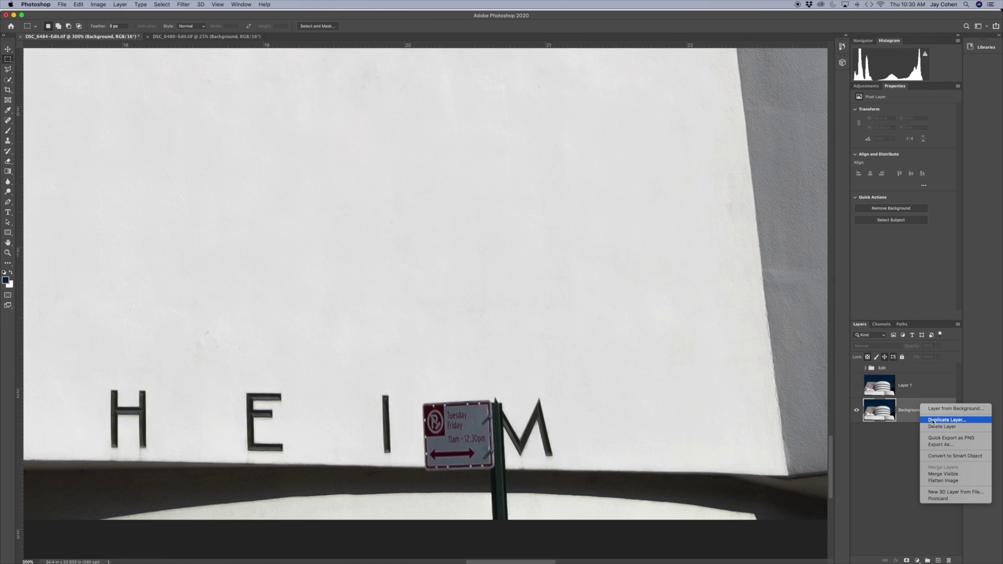
pyautogui.click(934, 420)
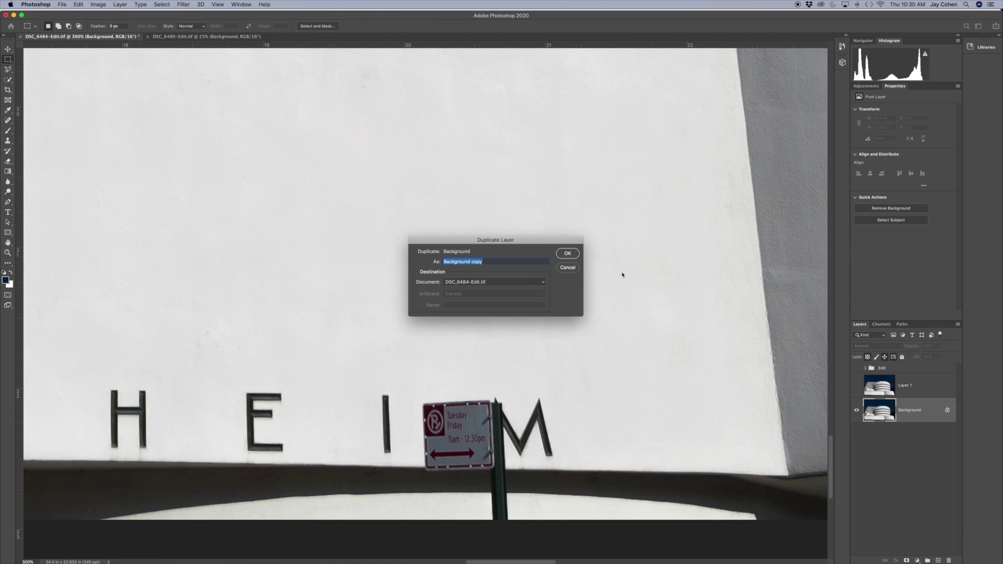
pyautogui.click(568, 253)
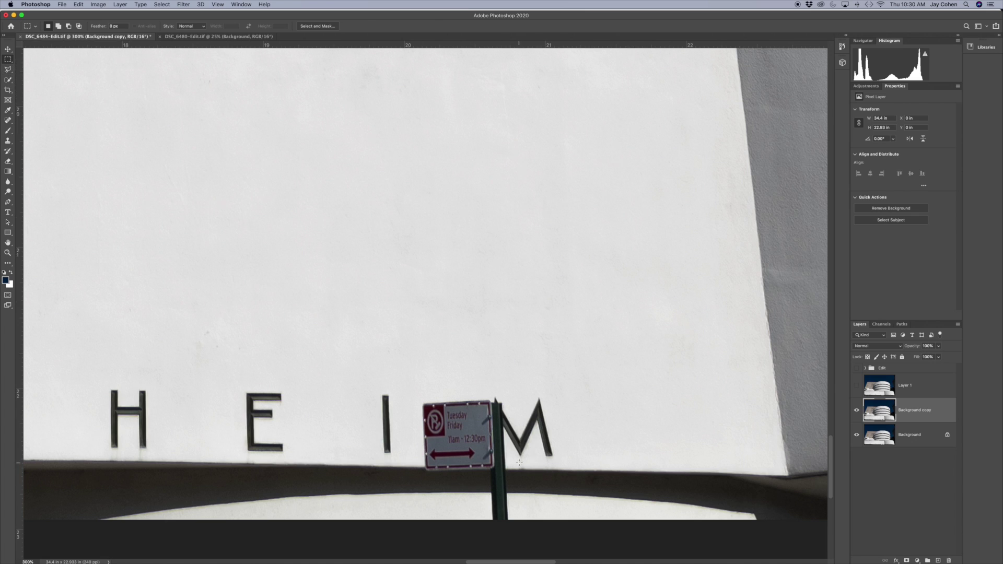
pyautogui.moveTo(519, 465); pyautogui.dragTo(643, 390)
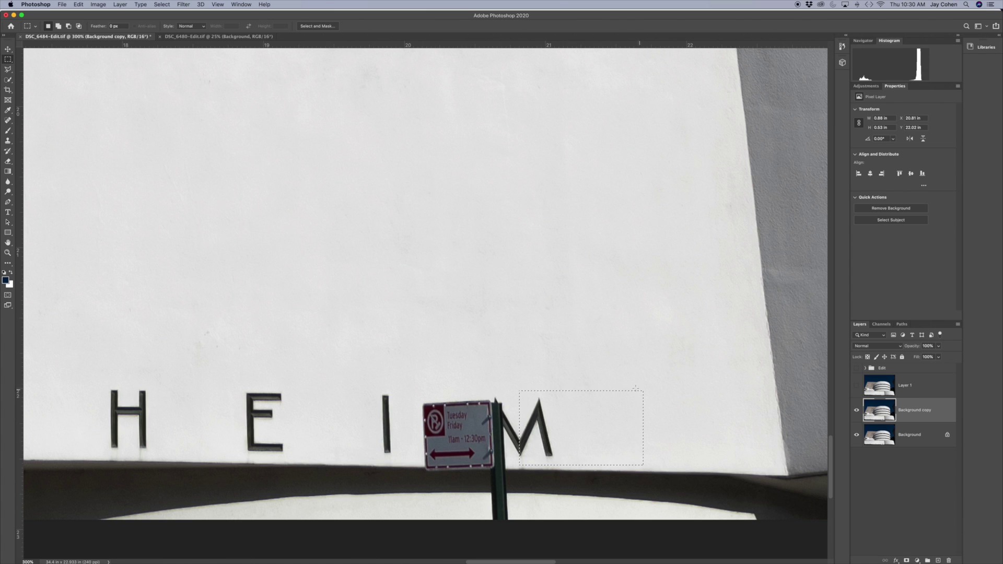
# Flip the wall patch horizontally, move it left over the parking sign, and deselect.
pyautogui.click(78, 5)
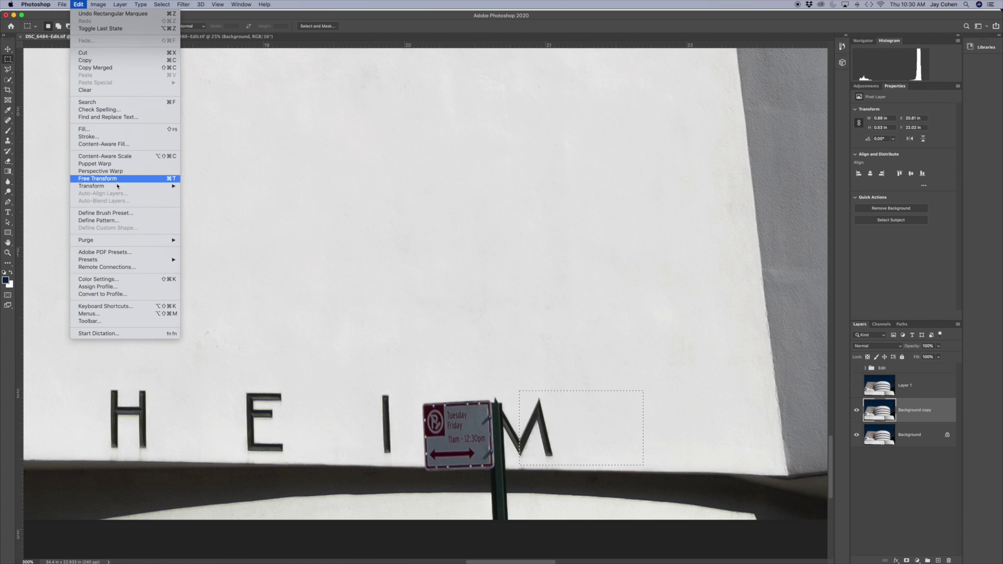
pyautogui.moveTo(108, 189)
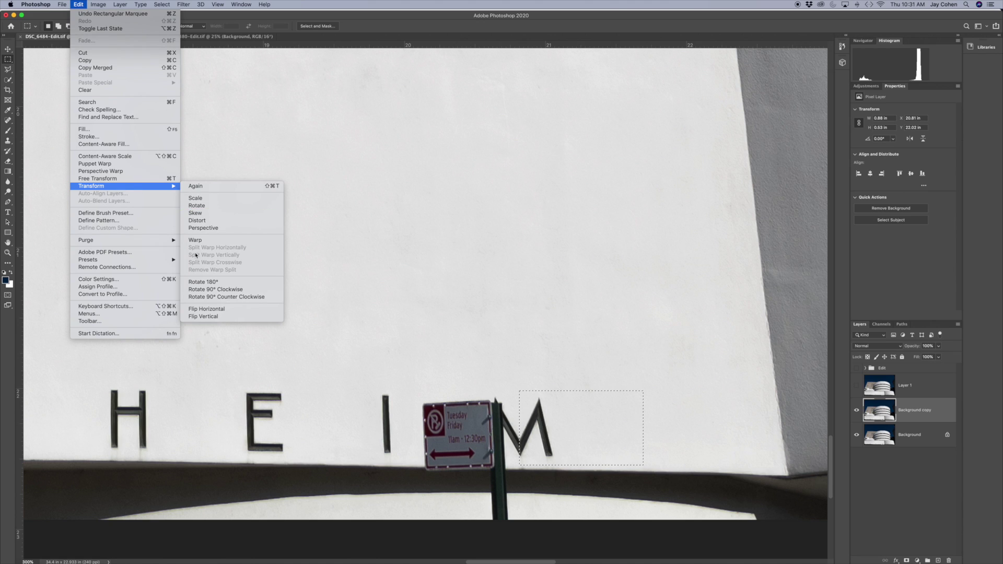
pyautogui.click(204, 309)
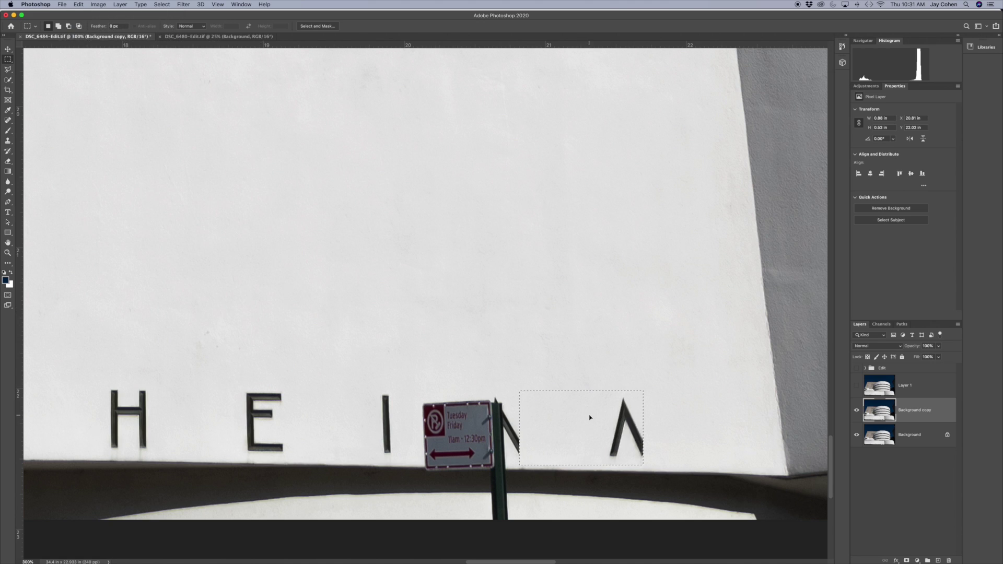
pyautogui.moveTo(589, 415); pyautogui.dragTo(469, 415)
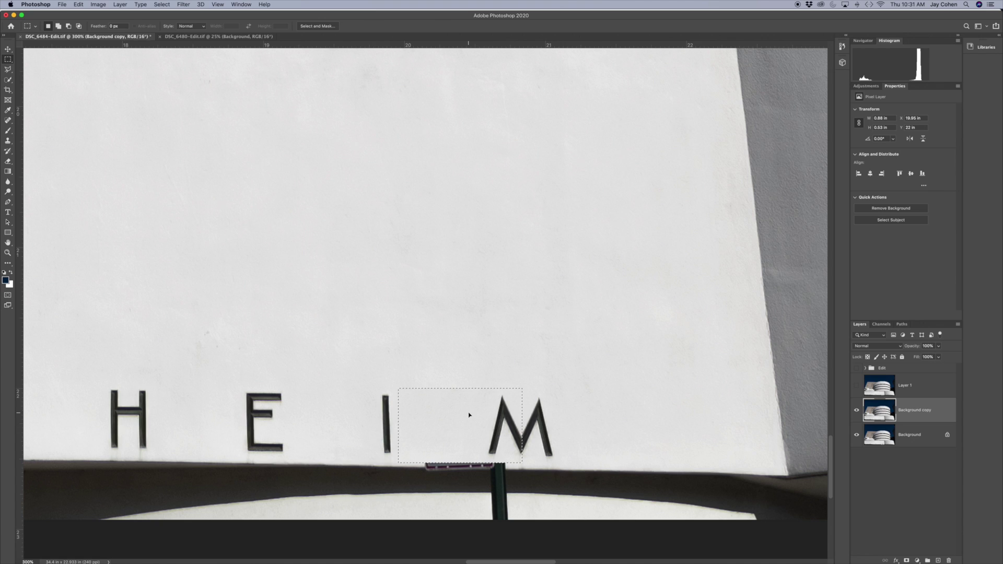
pyautogui.press('super+d')
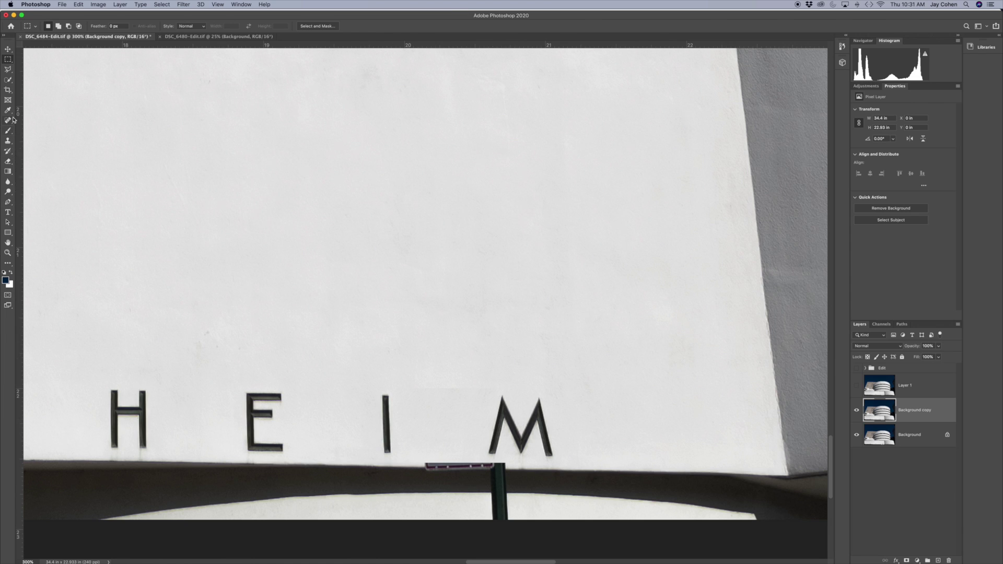
# Clone dark wall with a size-50 Clone Stamp over the pink bracket edge and pole top.
pyautogui.click(8, 140)
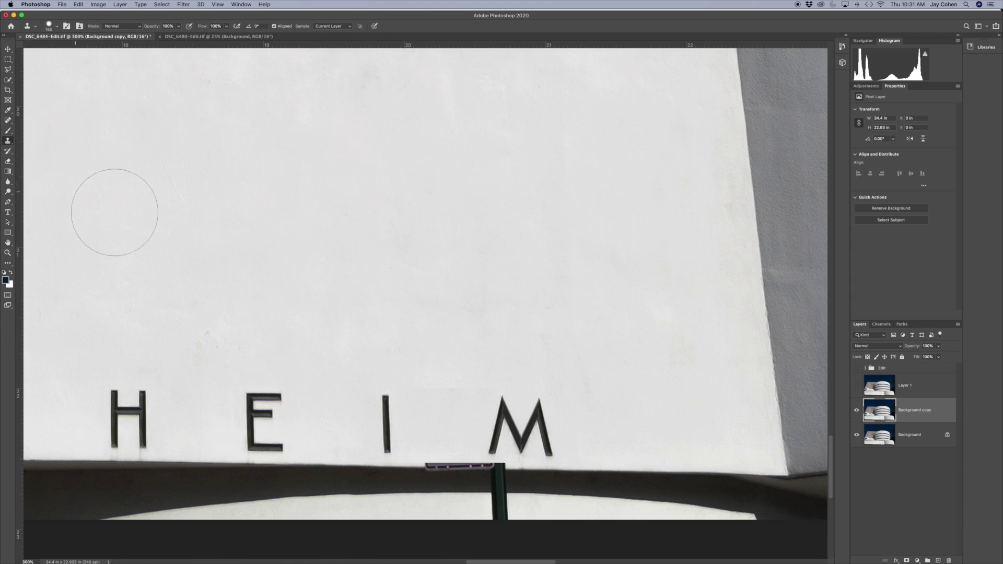
pyautogui.press('[')
pyautogui.press('[')
pyautogui.press('[')
pyautogui.press('[')
pyautogui.press('[')
pyautogui.press('[')
pyautogui.press('[')
pyautogui.keyDown('alt'); pyautogui.click(405, 463); pyautogui.keyUp('alt')
pyautogui.click(428, 463)
pyautogui.click(438, 463)
pyautogui.click(451, 463)
pyautogui.click(457, 462)
pyautogui.click(482, 460)
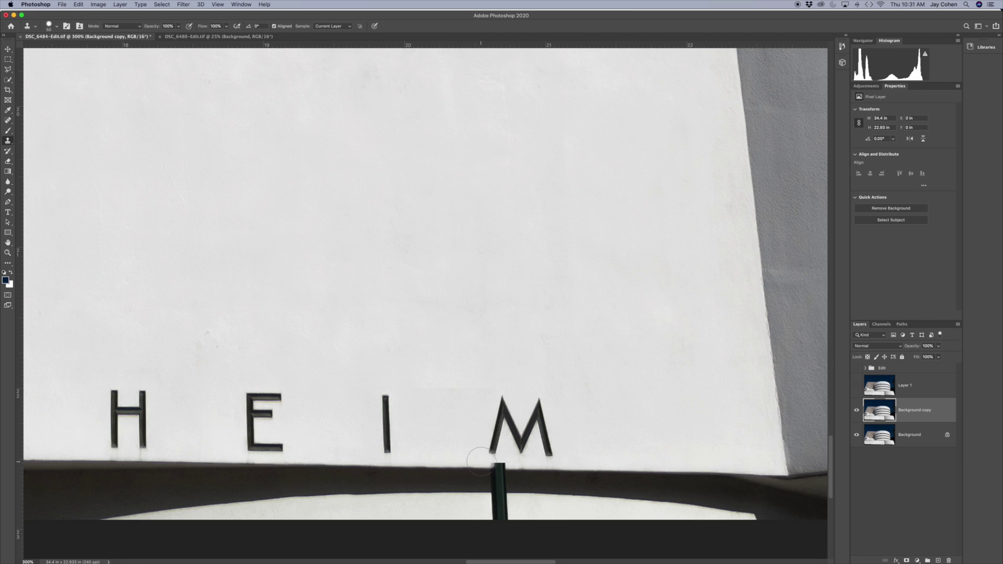
pyautogui.keyDown('alt'); pyautogui.click(467, 465); pyautogui.keyUp('alt')
pyautogui.moveTo(483, 465)
pyautogui.mouseDown()
pyautogui.moveTo(509, 465)
pyautogui.moveTo(491, 464)
pyautogui.mouseUp()
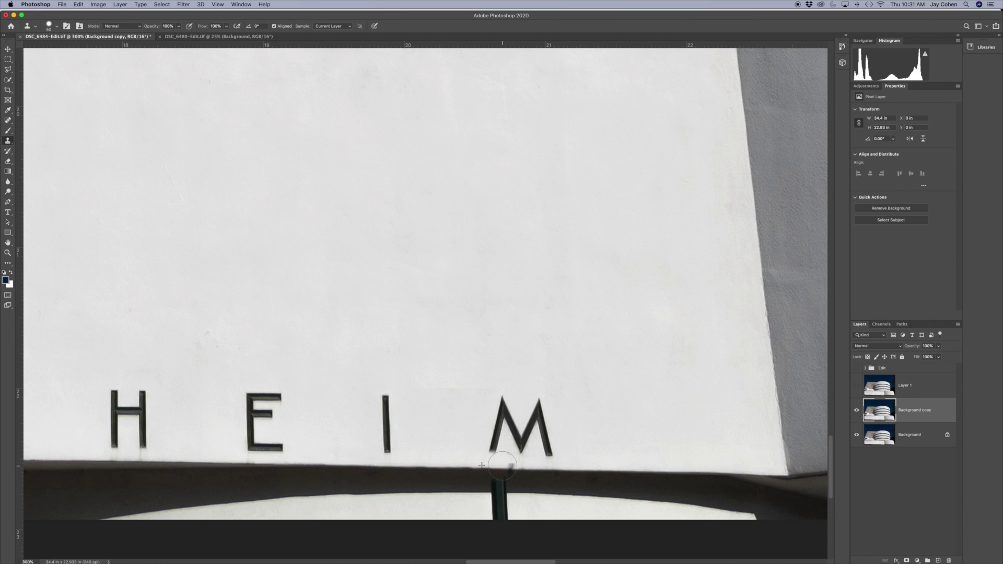
# Spot-heal the dark post below the M, then pan over to the LOMON lettering.
pyautogui.click(8, 121)
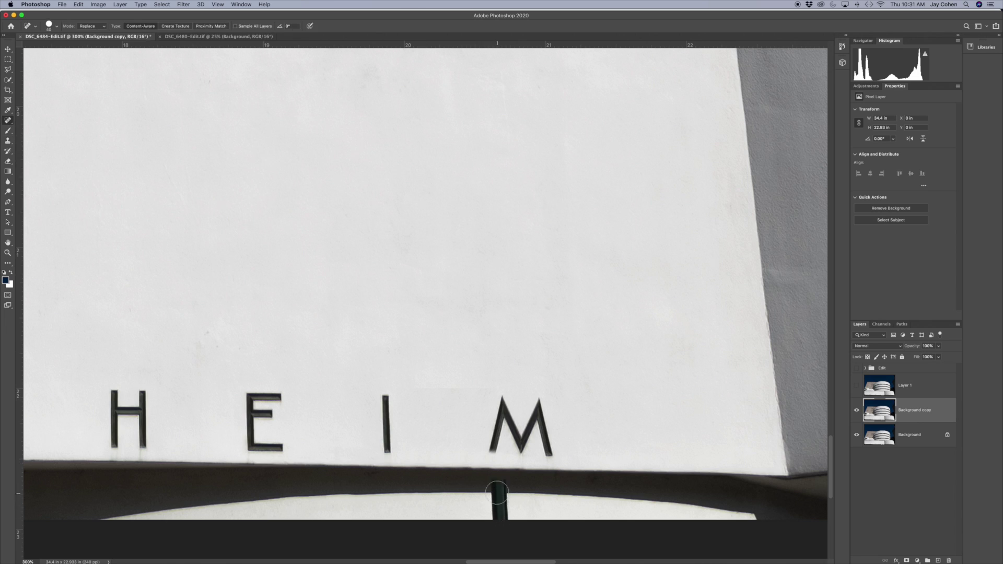
pyautogui.moveTo(497, 482); pyautogui.dragTo(499, 535)
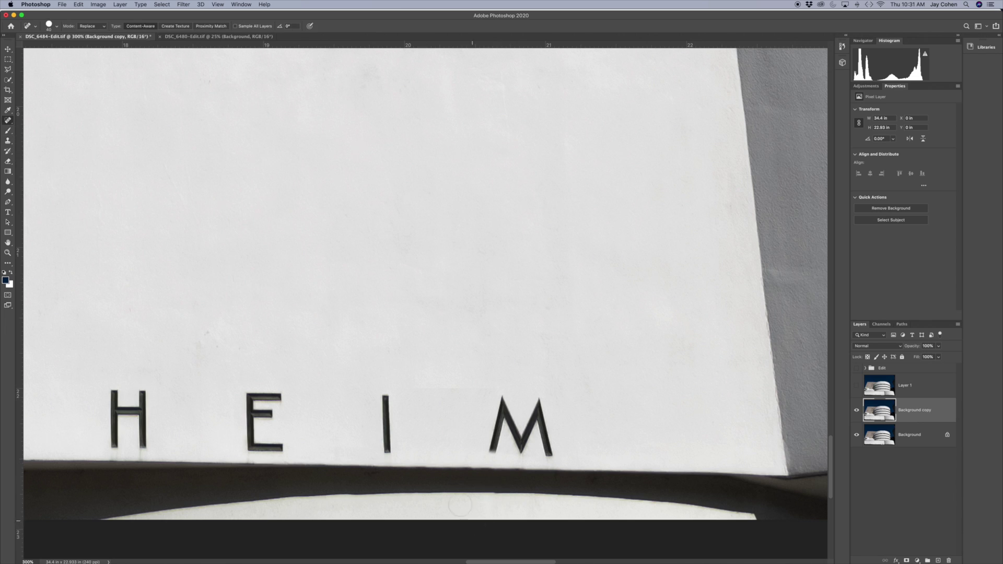
pyautogui.moveTo(179, 442); pyautogui.dragTo(390, 416)
pyautogui.moveTo(94, 425); pyautogui.dragTo(515, 430)
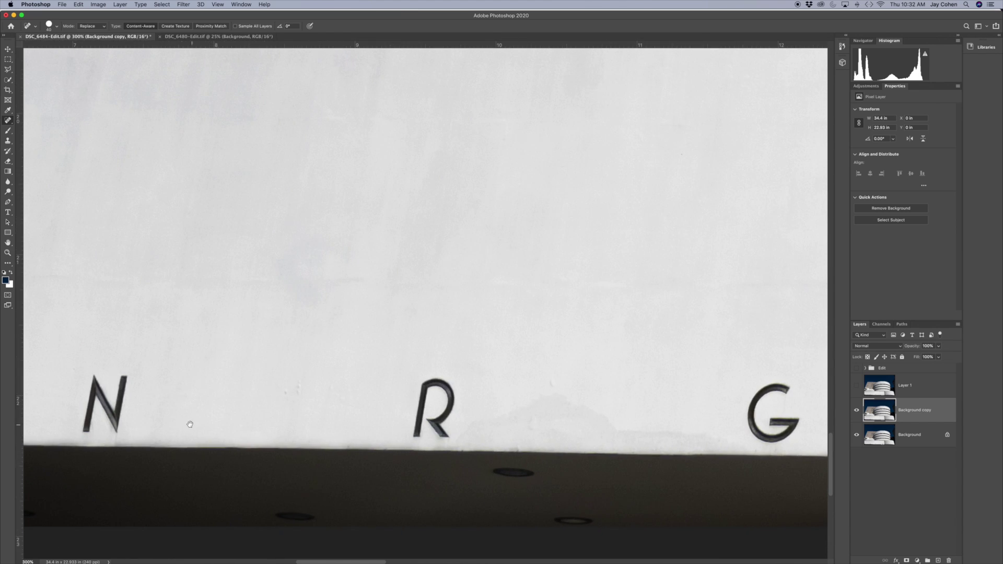
pyautogui.moveTo(151, 423); pyautogui.dragTo(671, 402)
pyautogui.moveTo(598, 397); pyautogui.dragTo(434, 396)
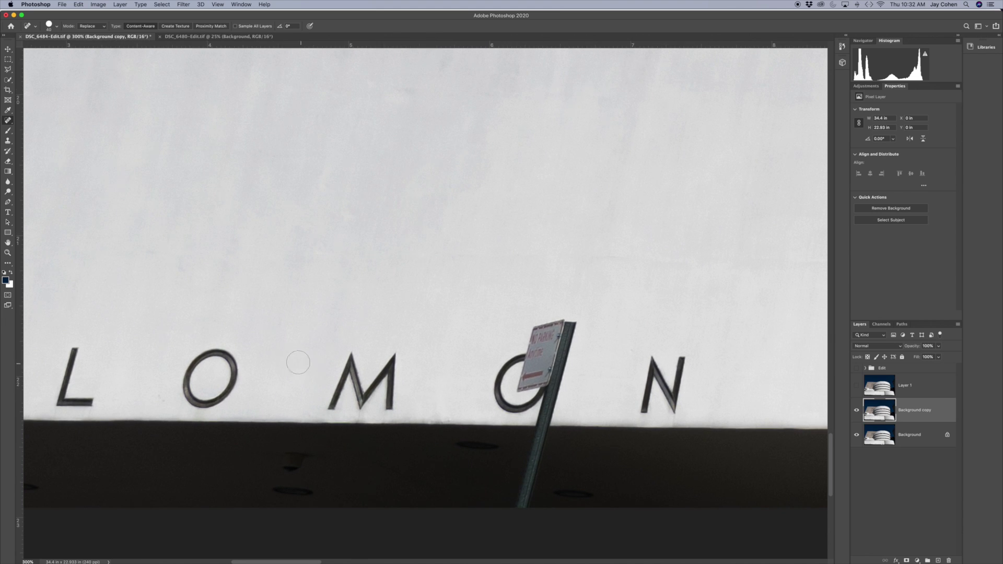
pyautogui.click(7, 141)
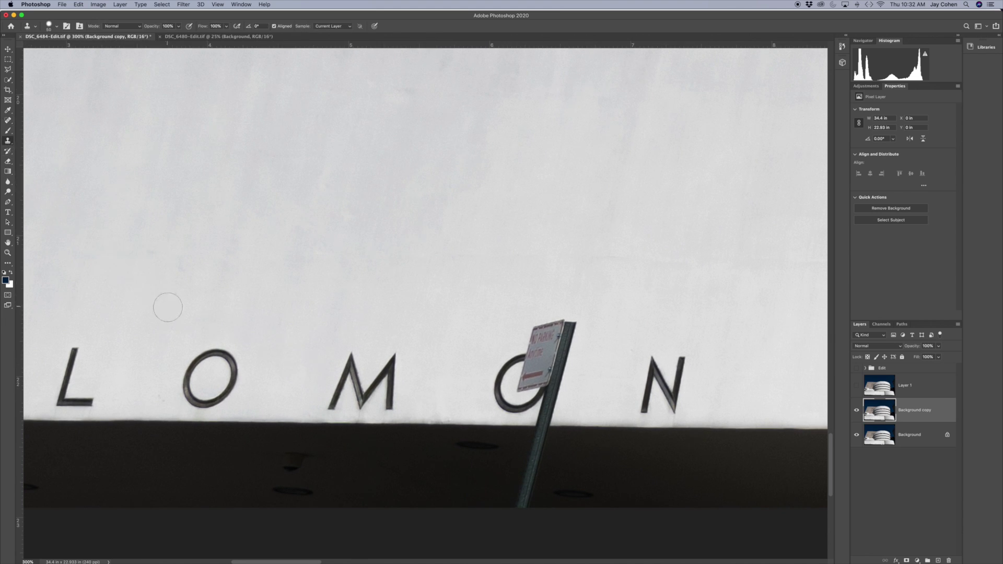
# With a 150 clone brush, clone the first O over the sign to rebuild the second O.
pyautogui.press(']')
pyautogui.press(']')
pyautogui.press(']')
pyautogui.press(']')
pyautogui.press(']')
pyautogui.moveTo(195, 351); pyautogui.dragTo(197, 356)
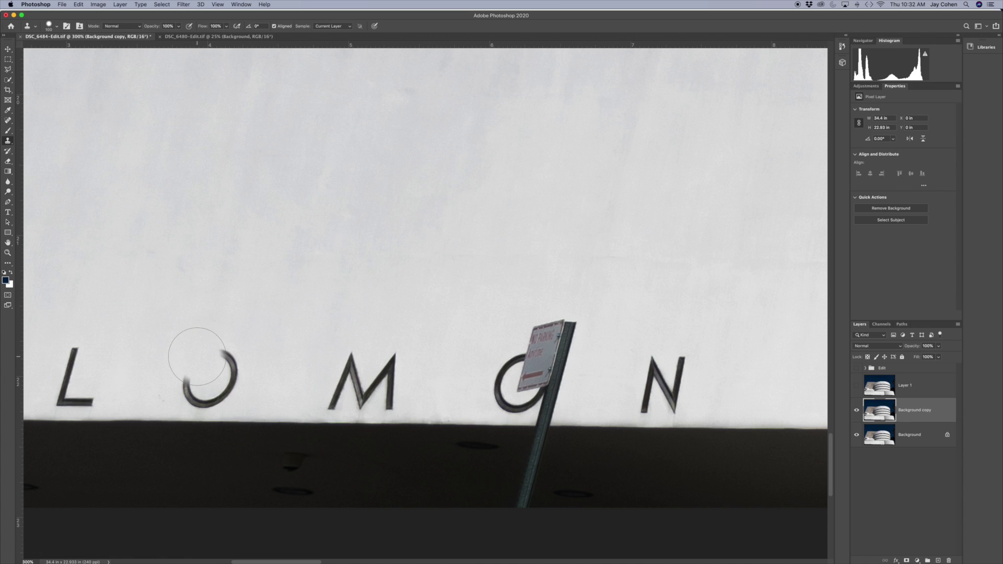
pyautogui.press(']')
pyautogui.press('super+z')
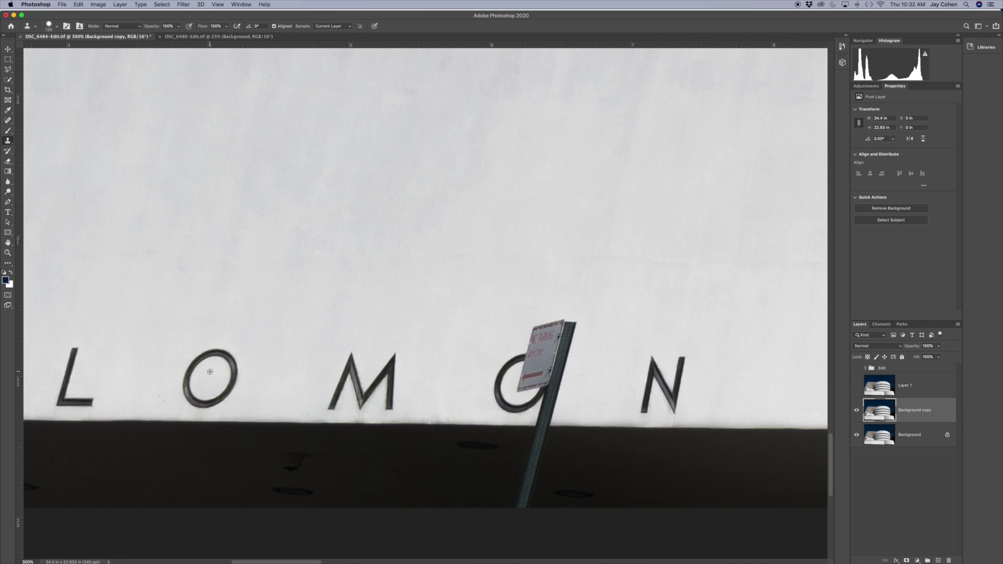
pyautogui.press('shift+super+z')
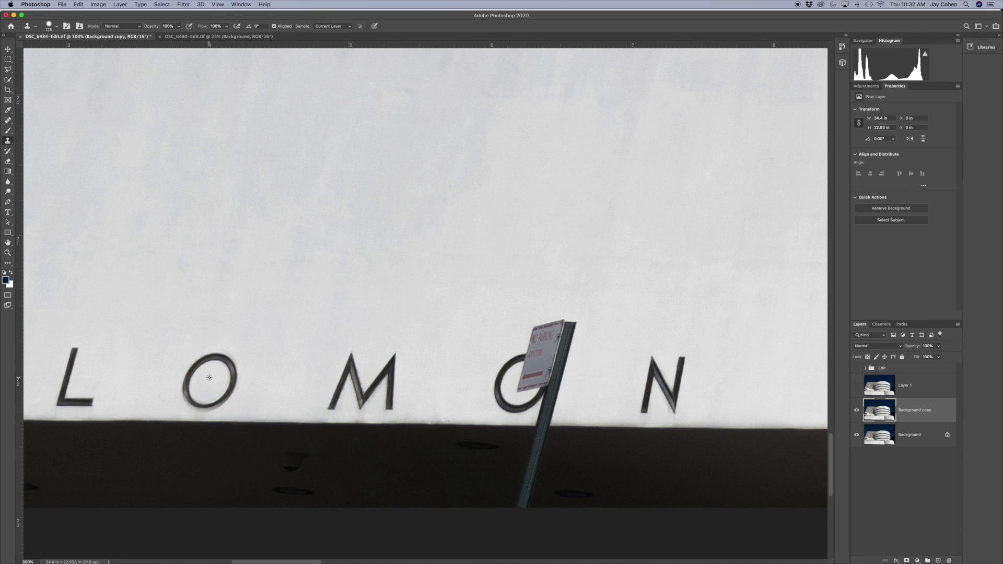
pyautogui.press('super+z')
pyautogui.press(']')
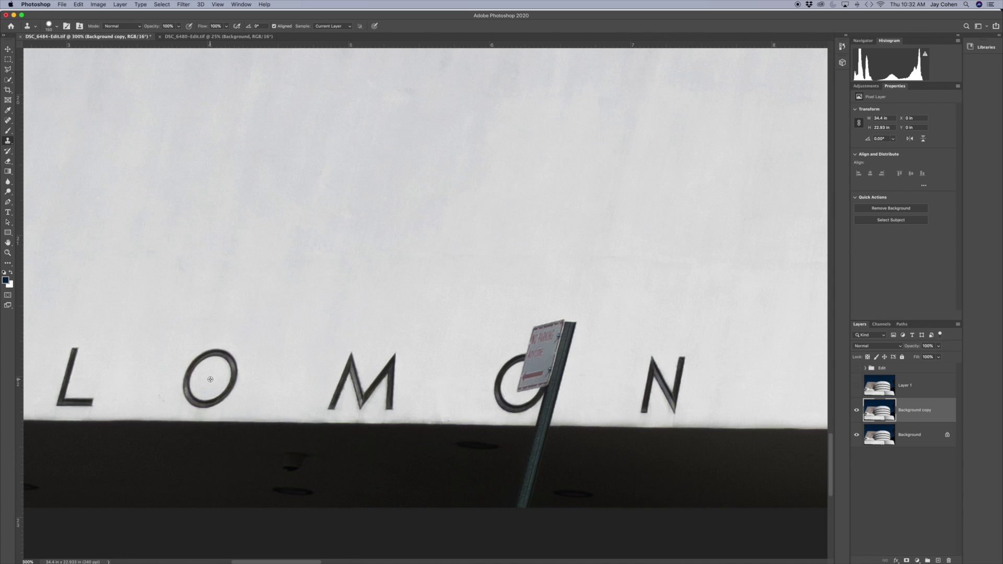
pyautogui.keyDown('alt'); pyautogui.click(210, 380); pyautogui.keyUp('alt')
pyautogui.moveTo(481, 382)
pyautogui.mouseDown()
pyautogui.moveTo(523, 382)
pyautogui.moveTo(556, 334)
pyautogui.moveTo(553, 320)
pyautogui.moveTo(539, 358)
pyautogui.moveTo(548, 384)
pyautogui.mouseUp()
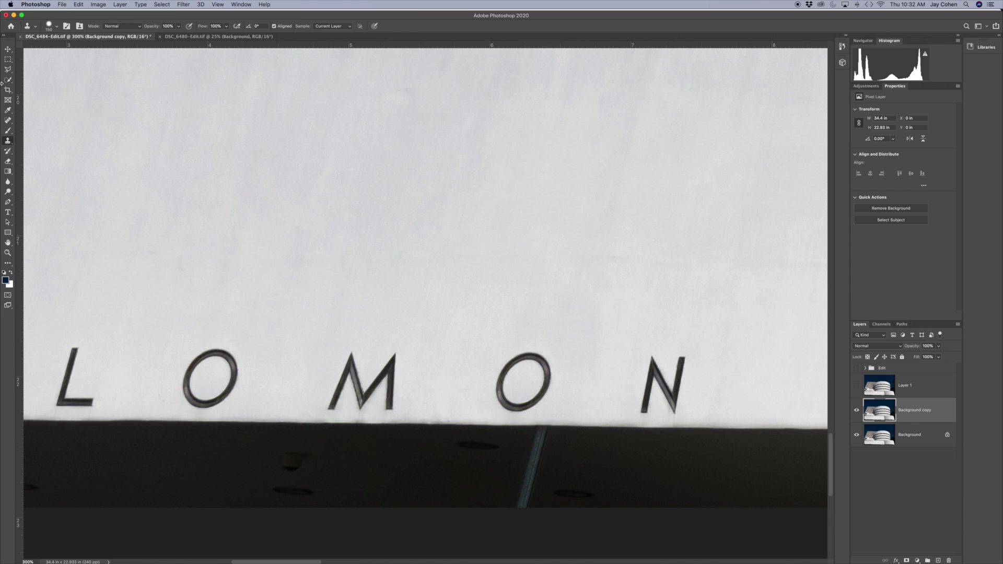
pyautogui.click(8, 120)
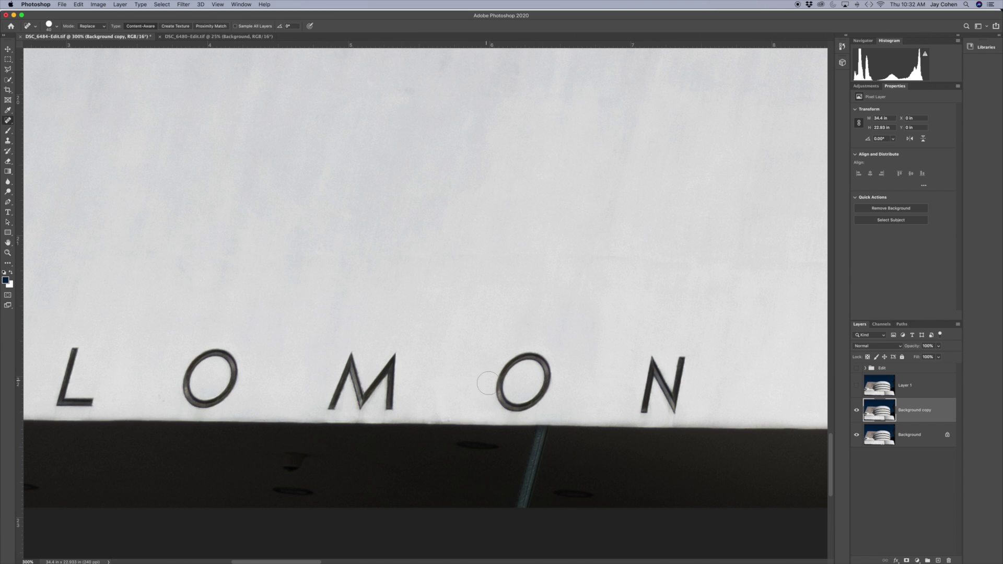
# Spot-heal the pole below the O and zoom out to the whole photo.
pyautogui.moveTo(541, 428); pyautogui.dragTo(518, 520)
pyautogui.press('super+minus')
pyautogui.press('super+minus')
pyautogui.press('super+minus')
pyautogui.press('super+minus')
pyautogui.press('super+minus')
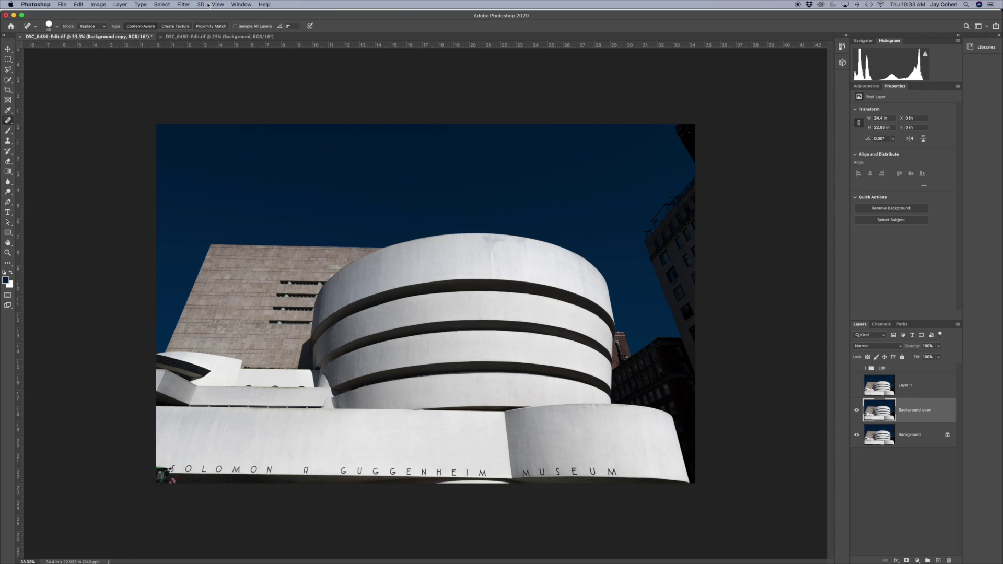
# Load the saved Gugg channel as the selection.
pyautogui.click(162, 4)
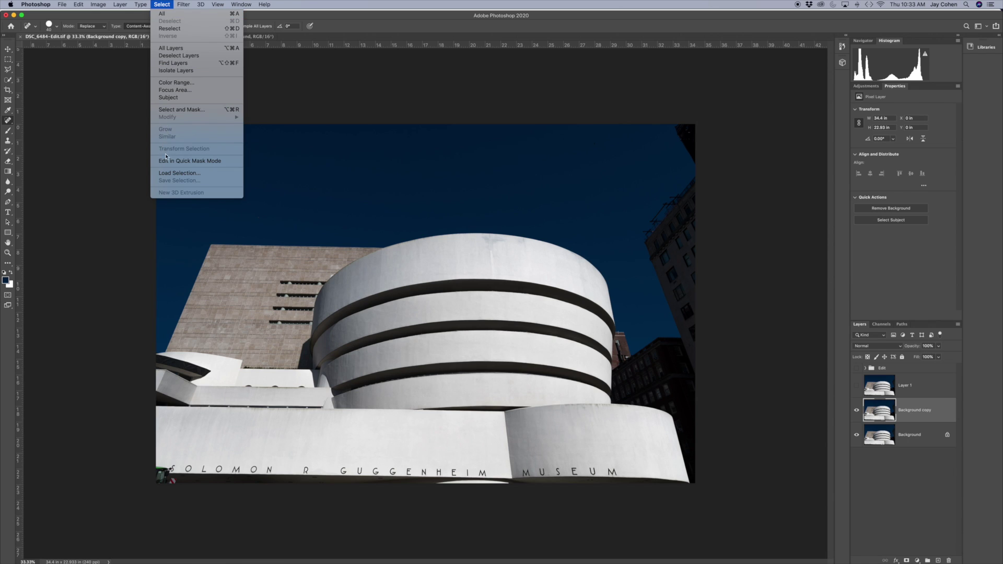
pyautogui.press('Escape')
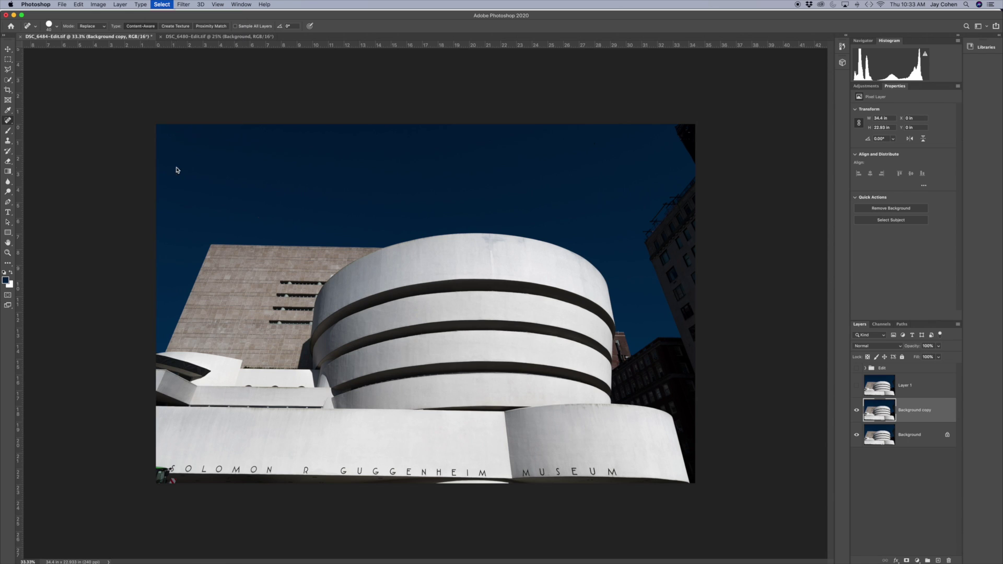
pyautogui.click(162, 5)
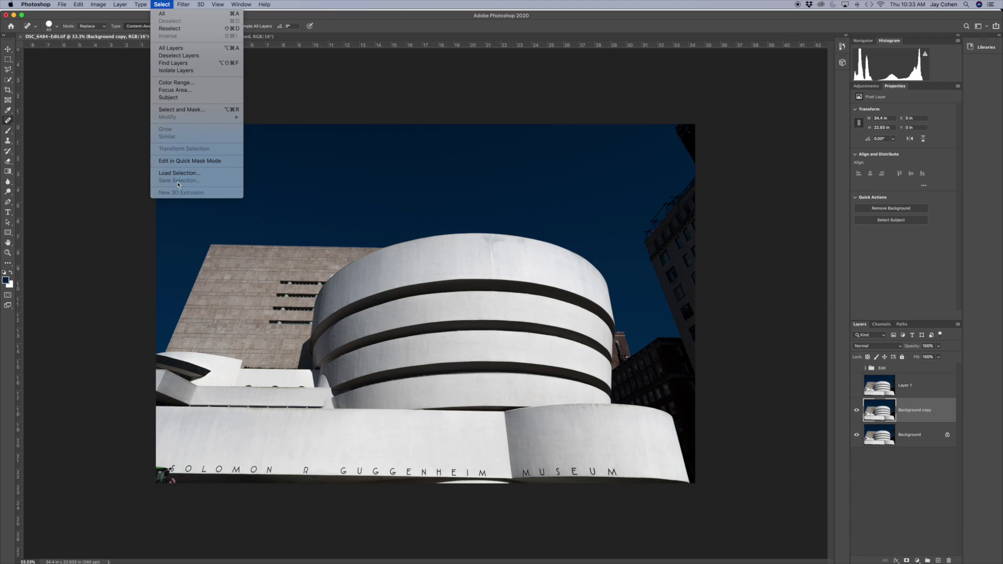
pyautogui.click(179, 173)
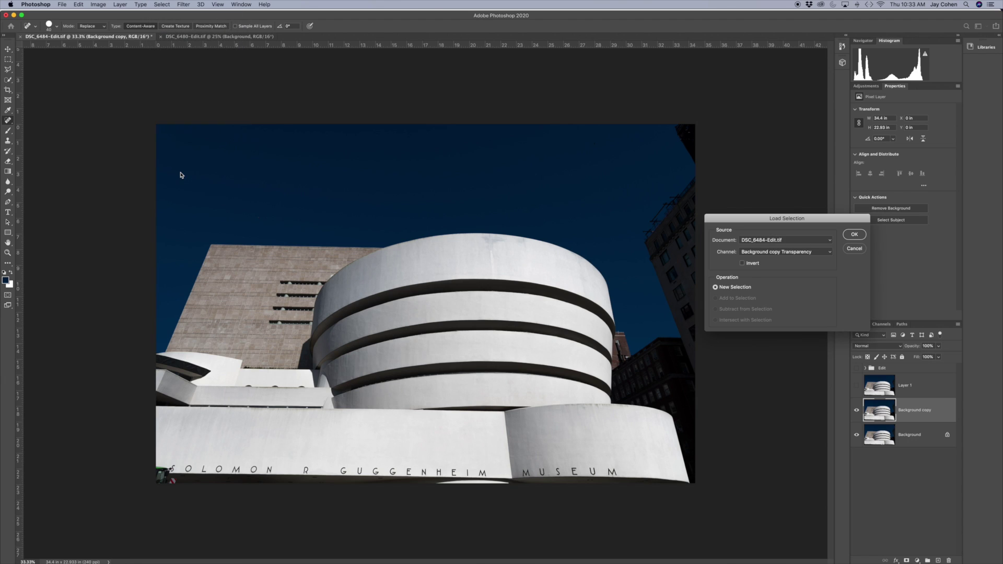
pyautogui.click(753, 252)
pyautogui.click(752, 263)
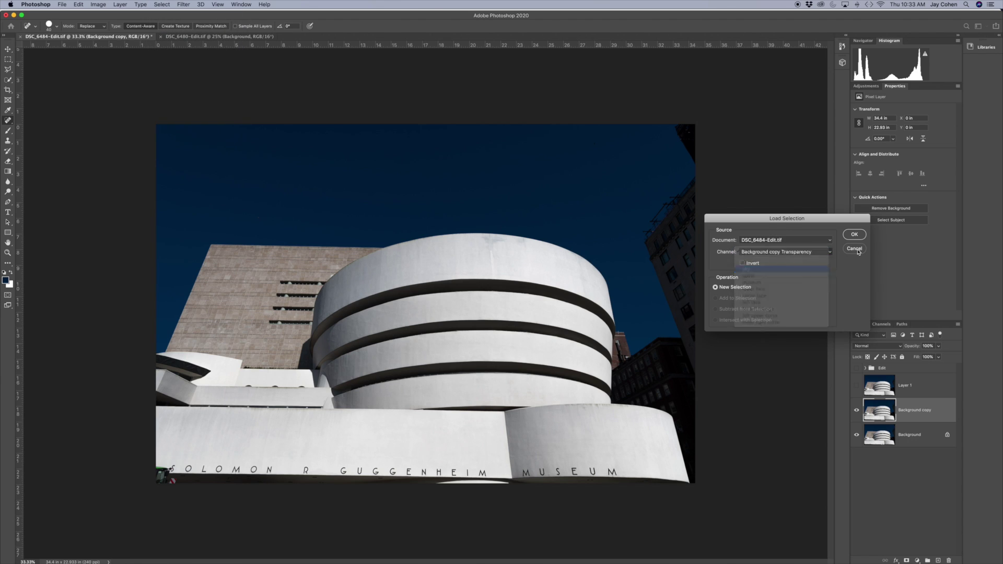
pyautogui.click(854, 234)
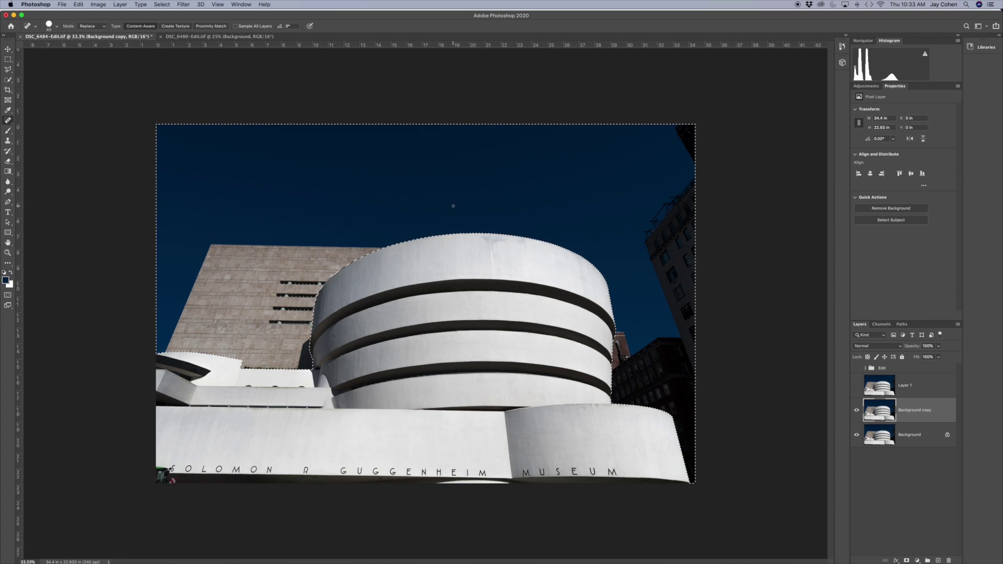
# Sample the navy sky as foreground colour and add a Solid Color fill layer with it.
pyautogui.click(6, 280)
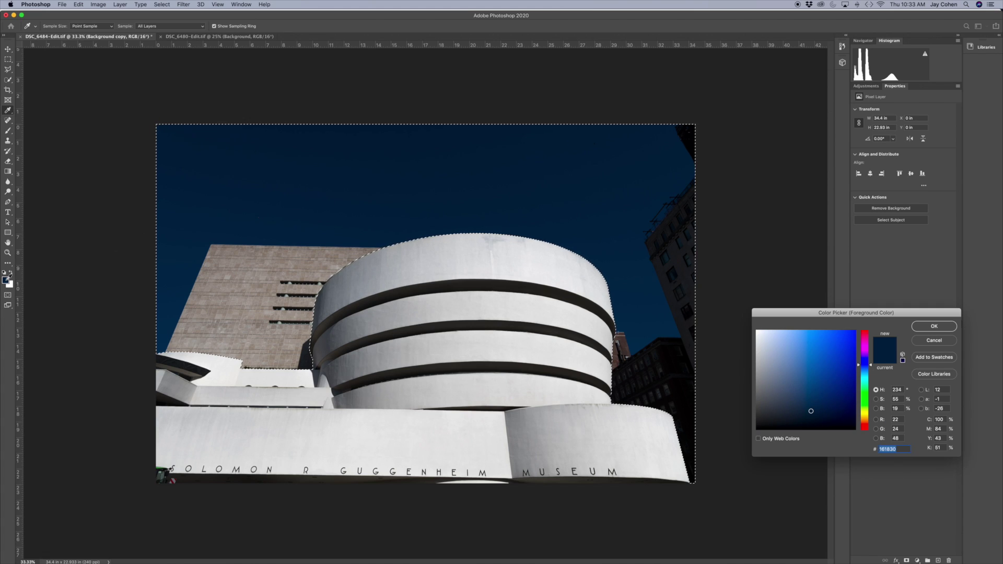
pyautogui.click(472, 192)
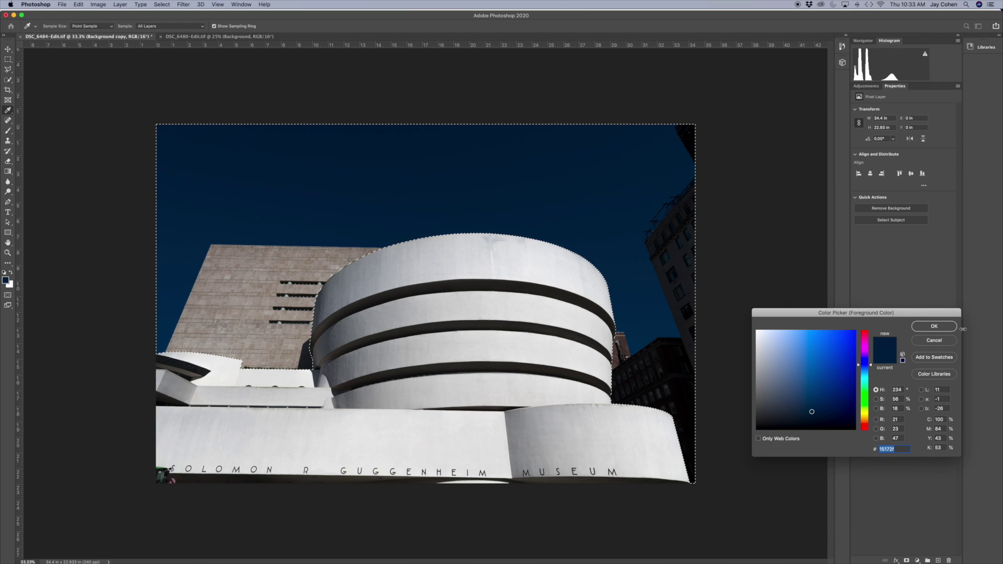
pyautogui.click(934, 326)
pyautogui.press('j')
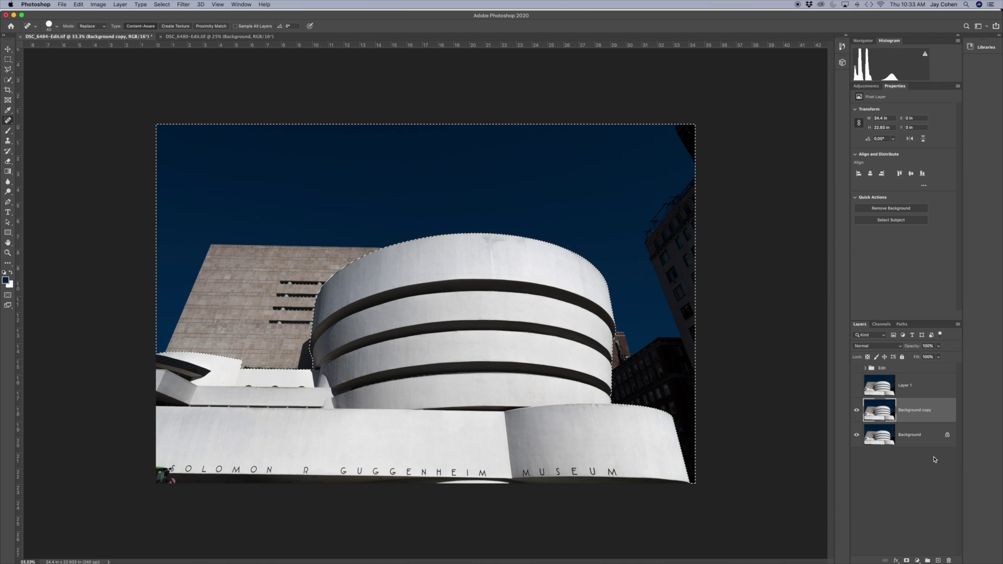
pyautogui.click(917, 559)
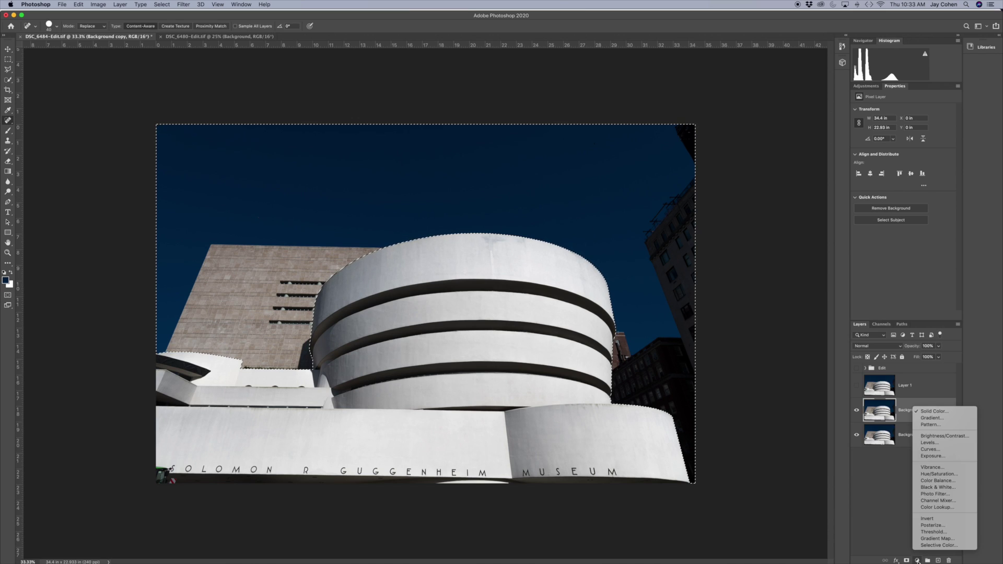
pyautogui.click(931, 413)
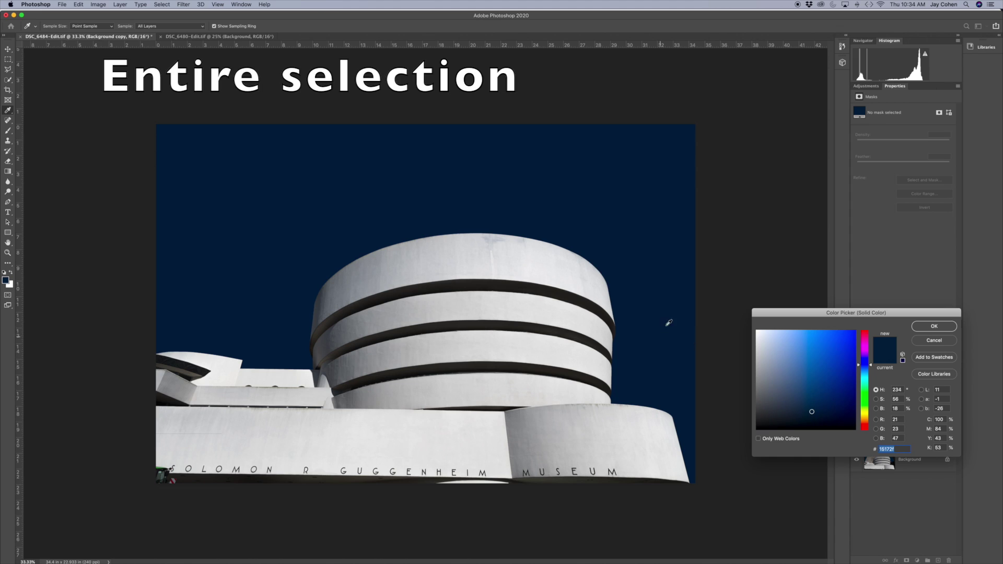
pyautogui.click(934, 326)
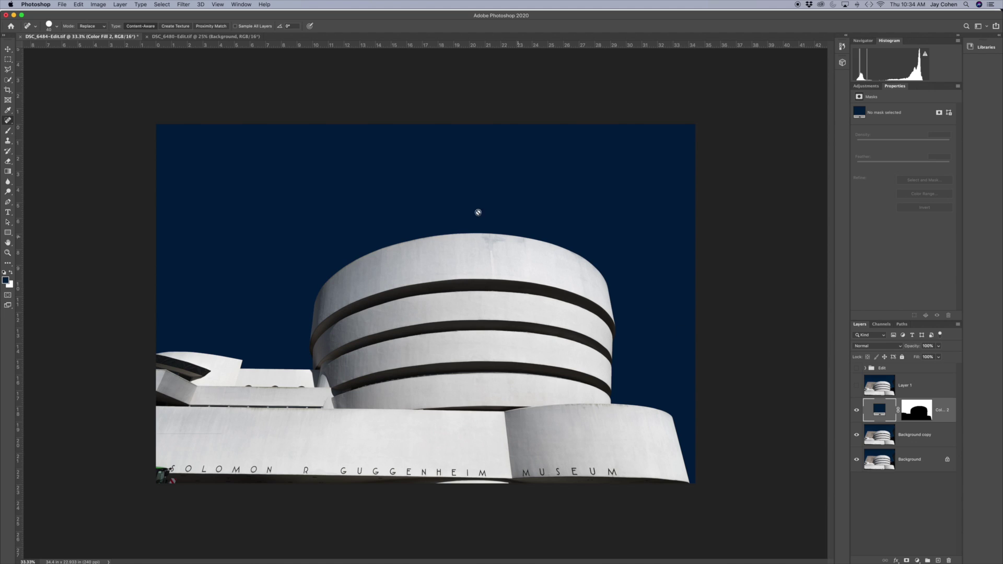
pyautogui.click(162, 5)
# Load the saved spiral channel as the selection.
pyautogui.click(179, 173)
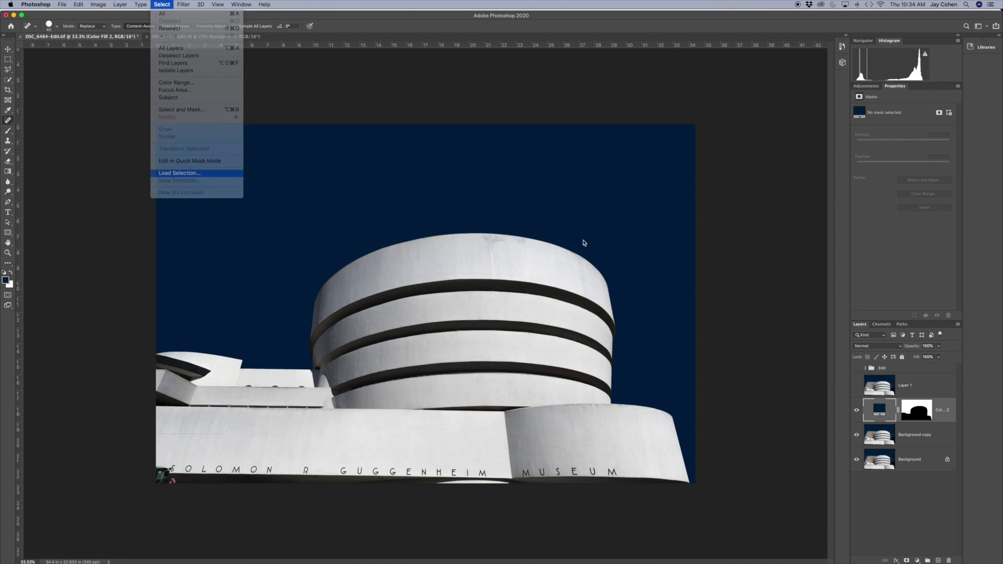
pyautogui.click(771, 255)
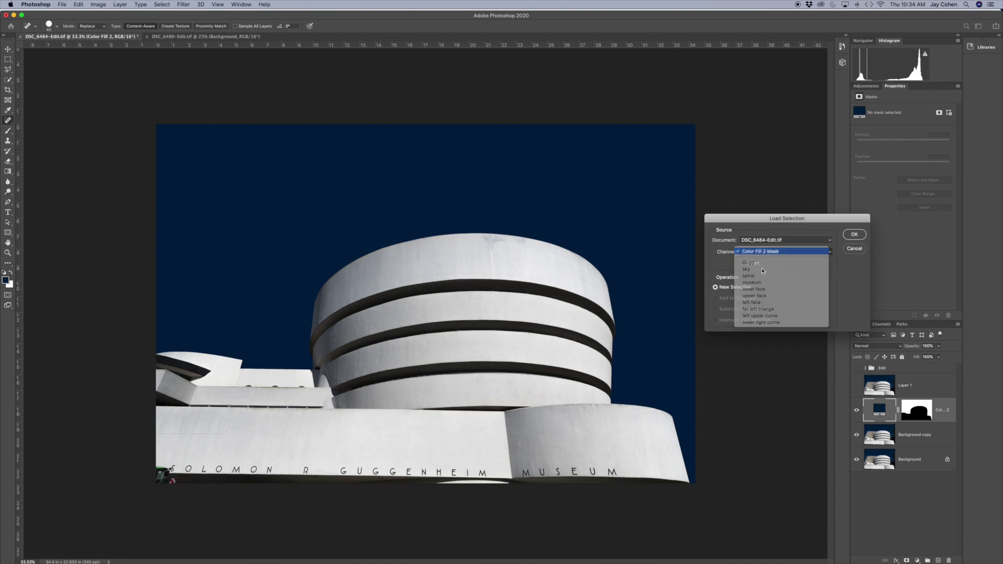
pyautogui.click(760, 254)
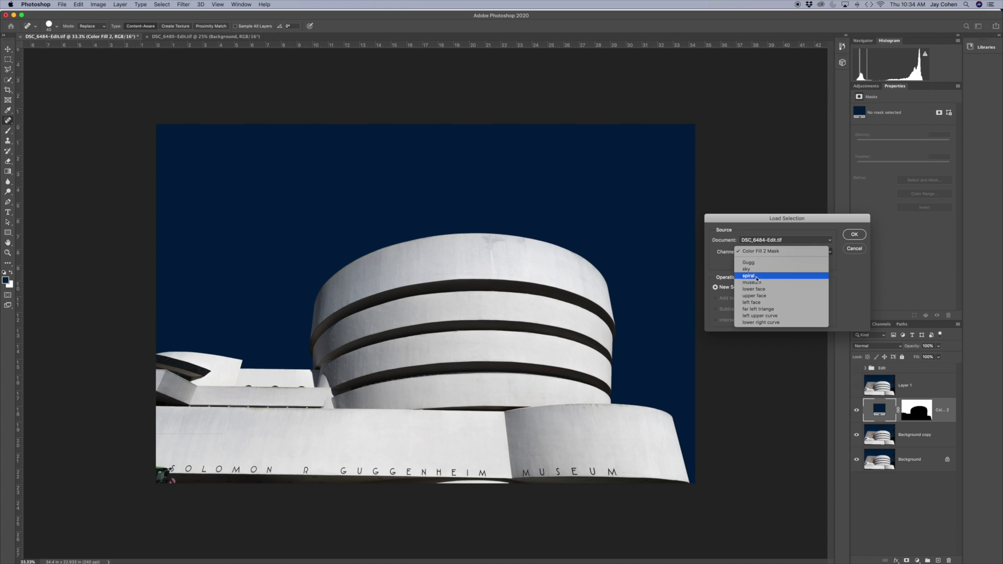
pyautogui.click(757, 276)
pyautogui.click(854, 234)
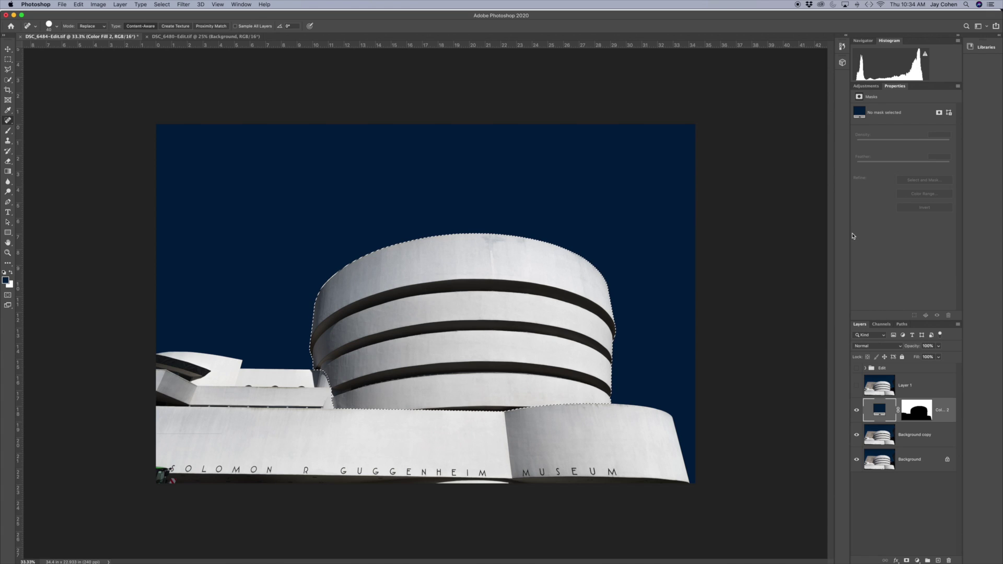
pyautogui.click(864, 86)
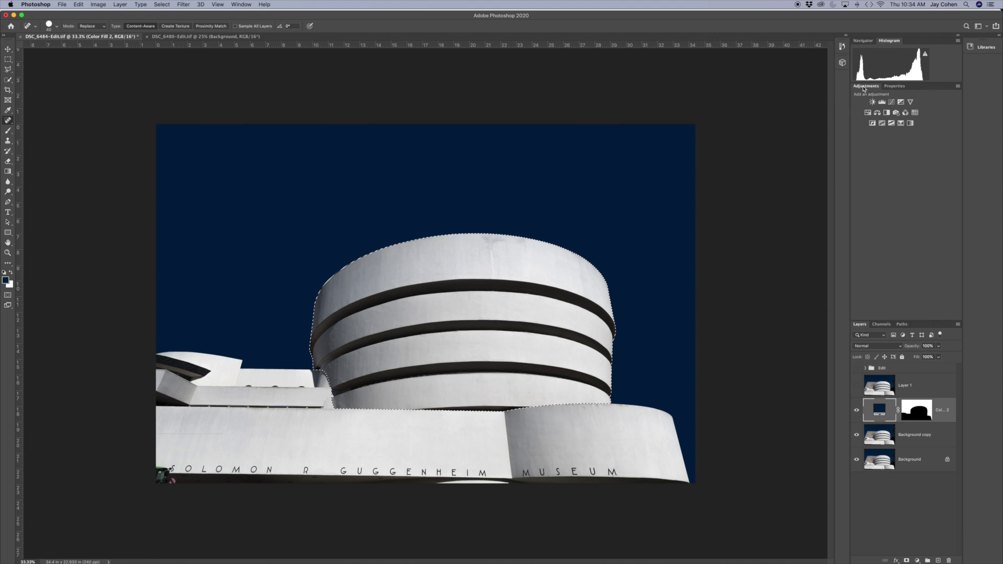
# Add a Curves layer with lowered midpoint and top endpoint, then reselect the rotunda.
pyautogui.click(891, 103)
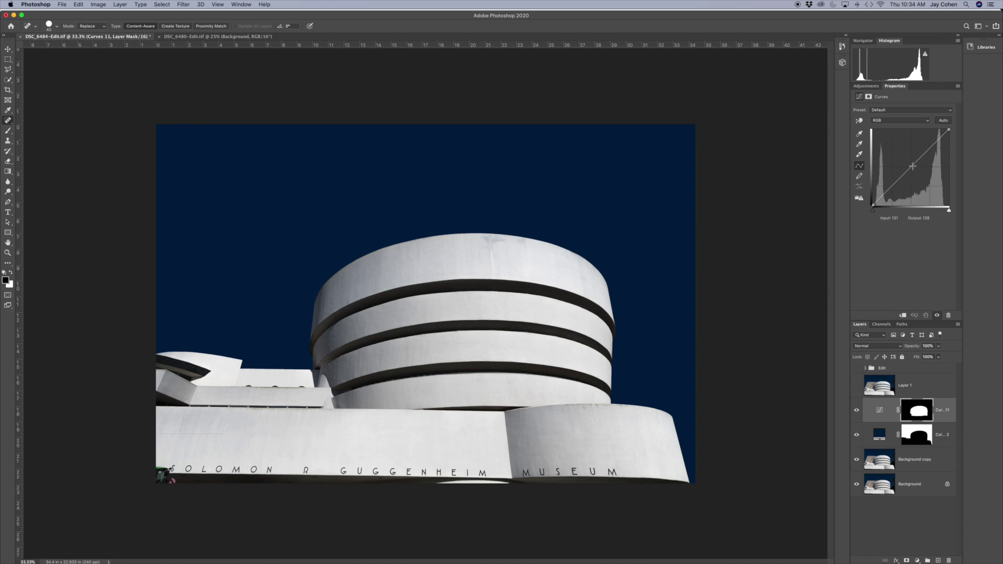
pyautogui.moveTo(913, 166); pyautogui.dragTo(917, 185)
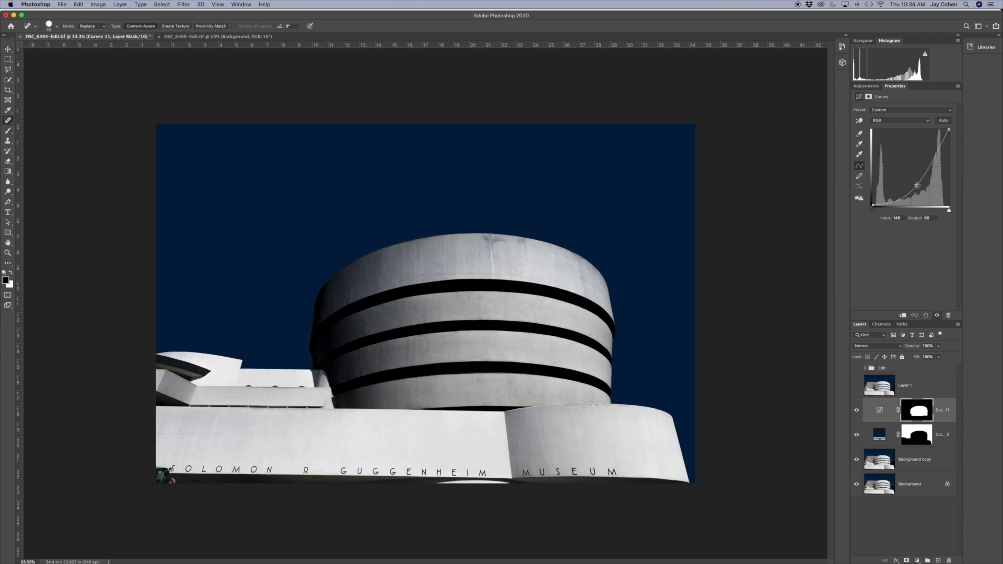
pyautogui.moveTo(947, 131); pyautogui.dragTo(949, 149)
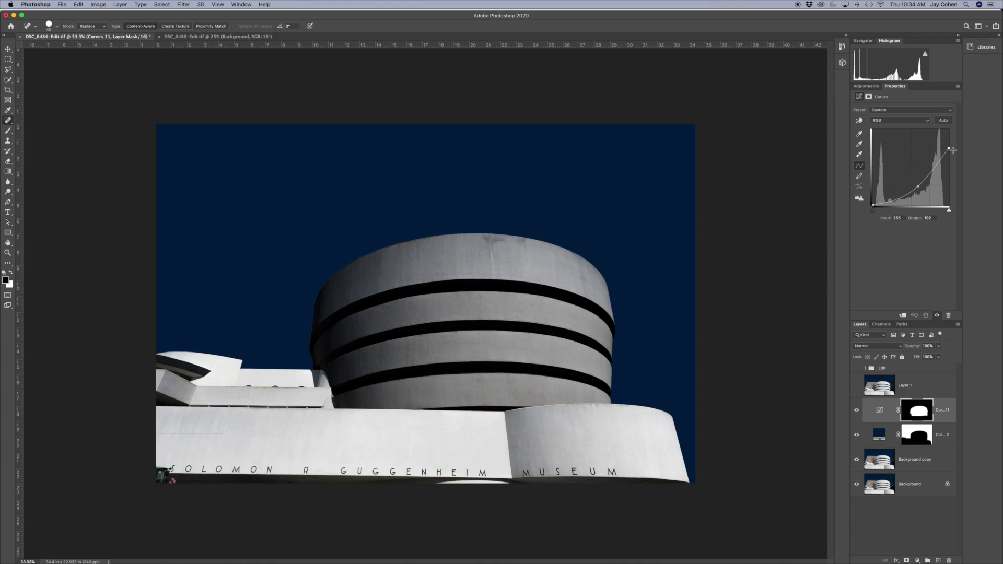
pyautogui.moveTo(917, 186); pyautogui.dragTo(919, 187)
pyautogui.click(162, 4)
pyautogui.click(166, 30)
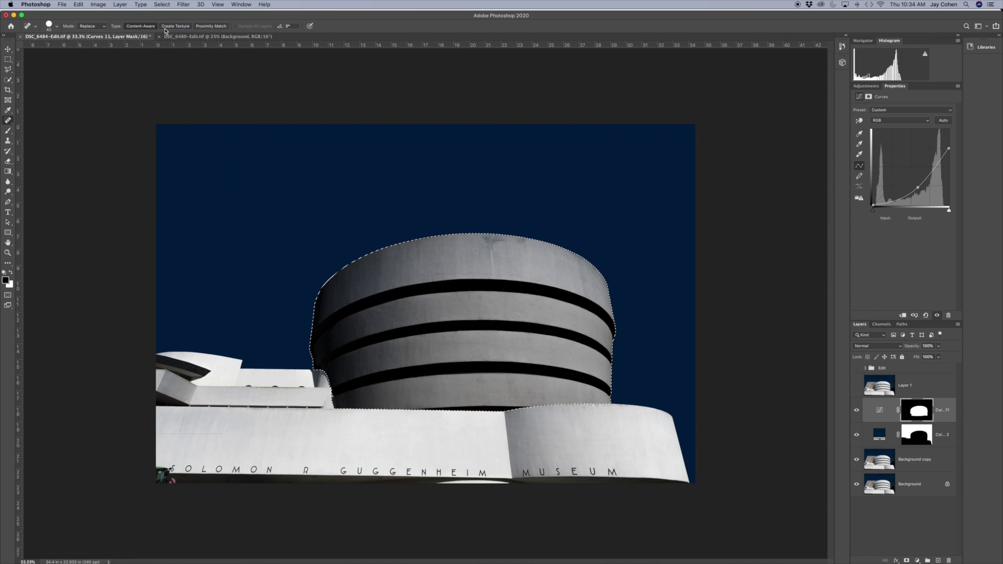
# Apply a Reflected Gradient from the rotunda's centre on the Curves mask.
pyautogui.click(8, 172)
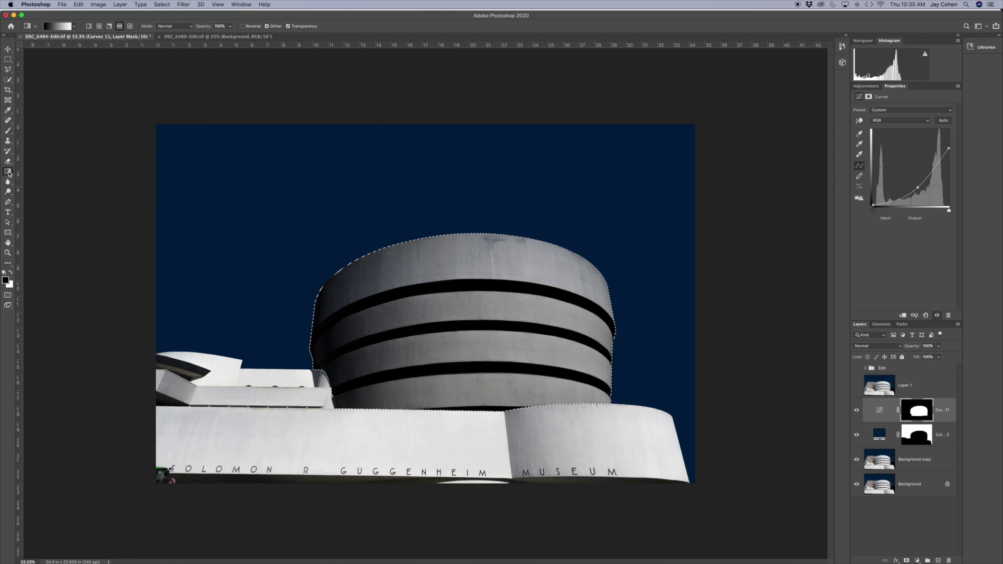
pyautogui.click(119, 27)
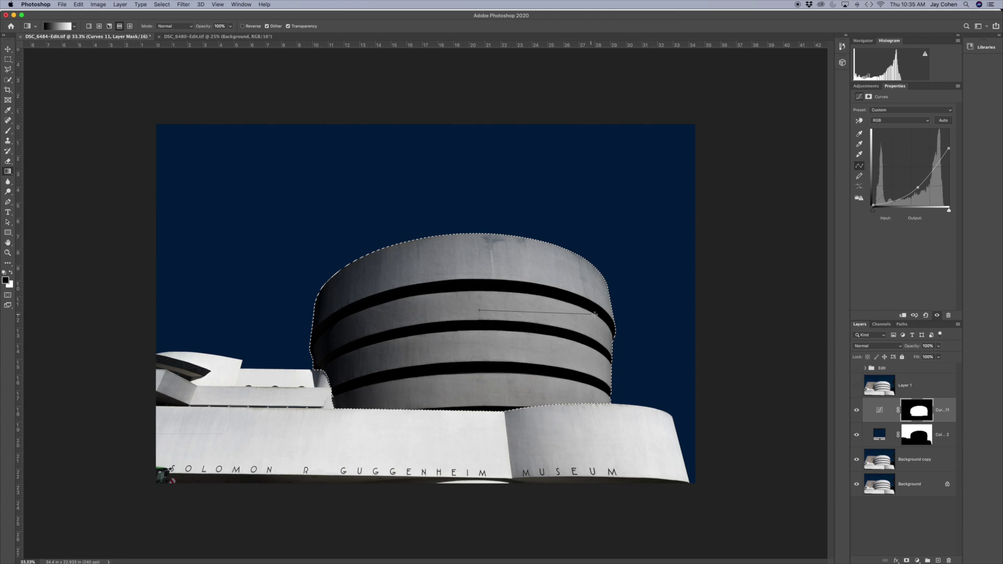
pyautogui.moveTo(597, 314); pyautogui.dragTo(597, 314)
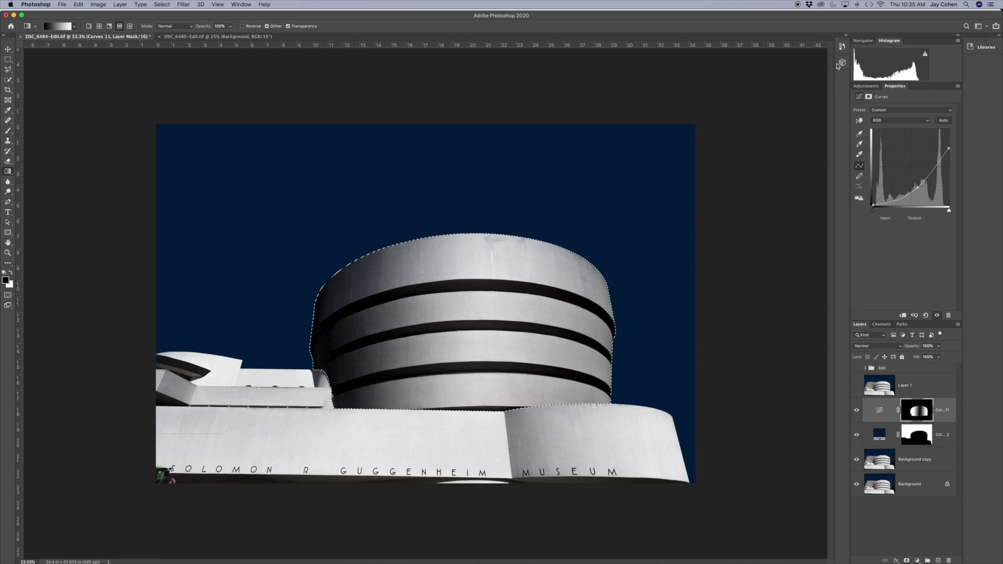
# Add a Curves 12 adjustment with the curve bowed upward to brighten the rotunda.
pyautogui.click(866, 86)
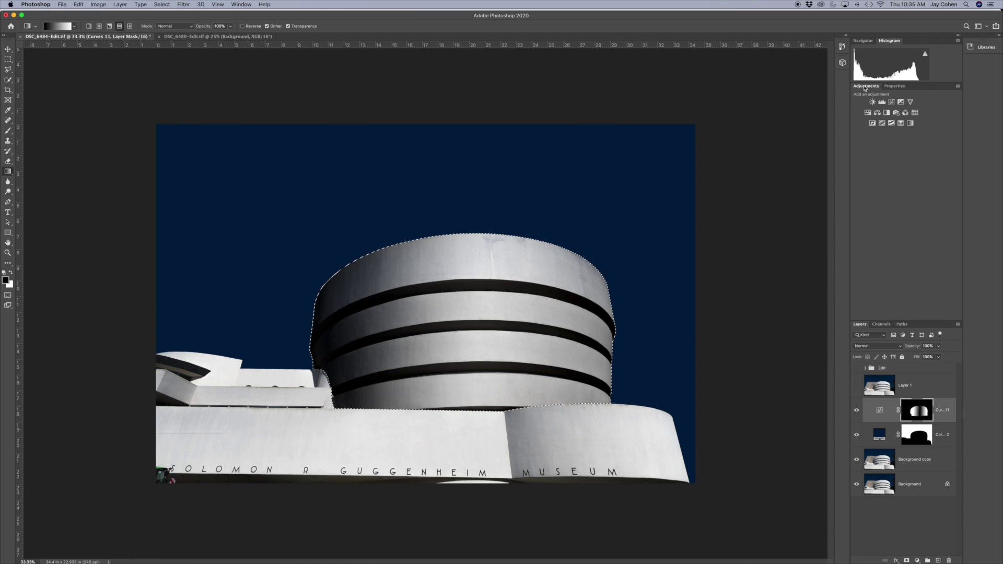
pyautogui.click(892, 102)
pyautogui.moveTo(909, 168); pyautogui.dragTo(900, 160)
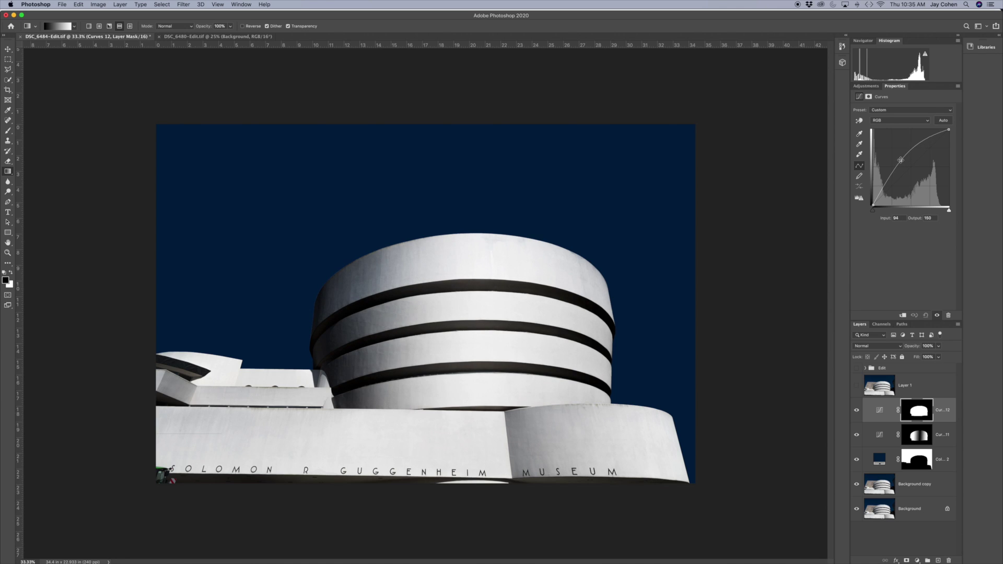
# Reselect the rotunda and grade the Curves 12 mask with a white gradient.
pyautogui.click(163, 5)
pyautogui.click(168, 28)
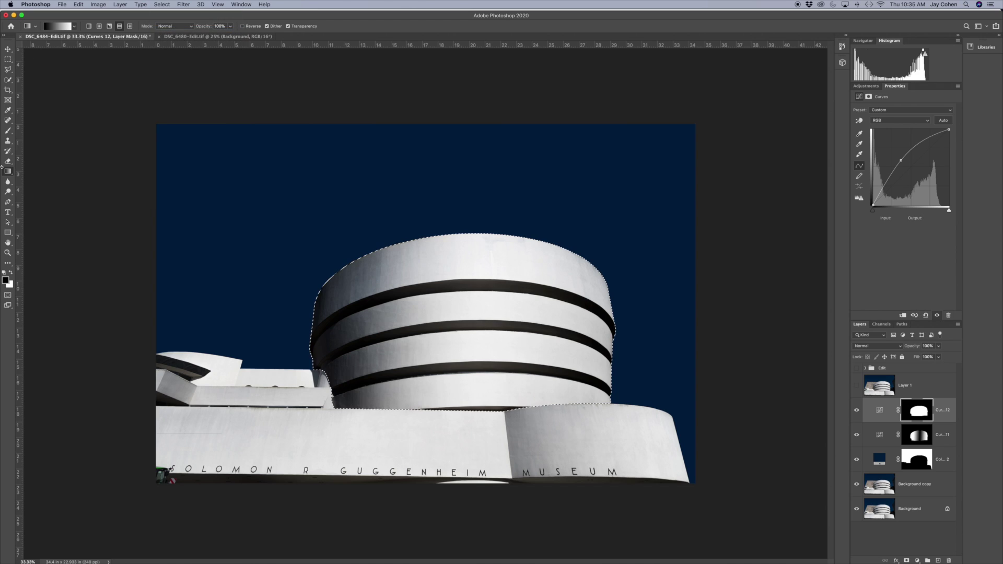
pyautogui.click(11, 273)
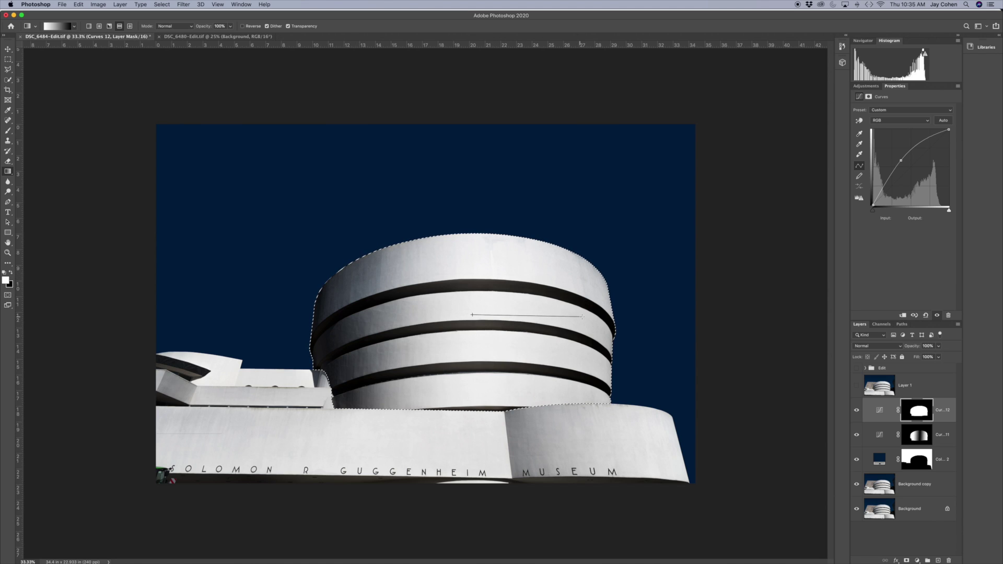
pyautogui.moveTo(582, 316); pyautogui.dragTo(583, 316)
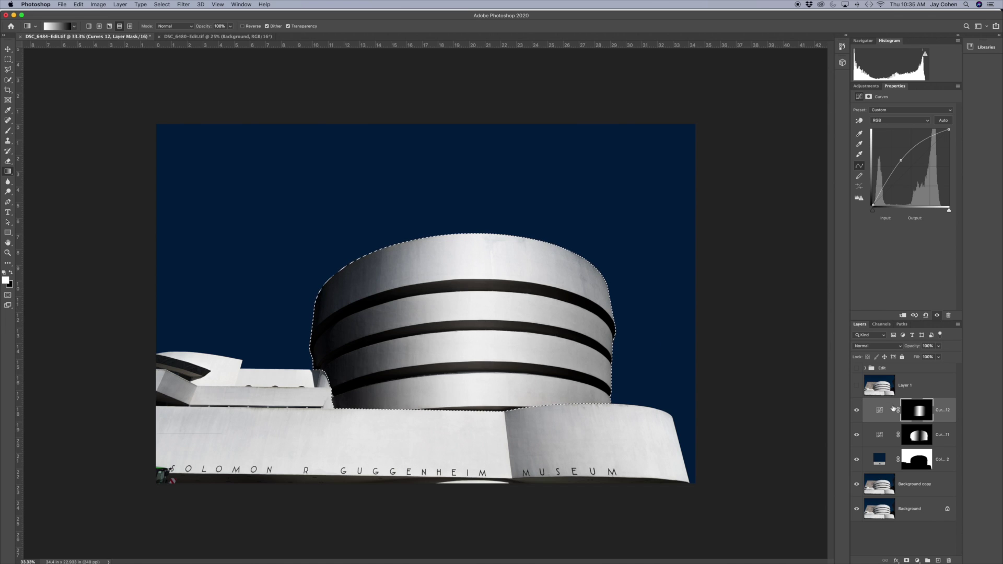
# Toggle Curves 11 and Curves 12 visibility to compare, then deselect.
pyautogui.click(856, 410)
pyautogui.click(856, 434)
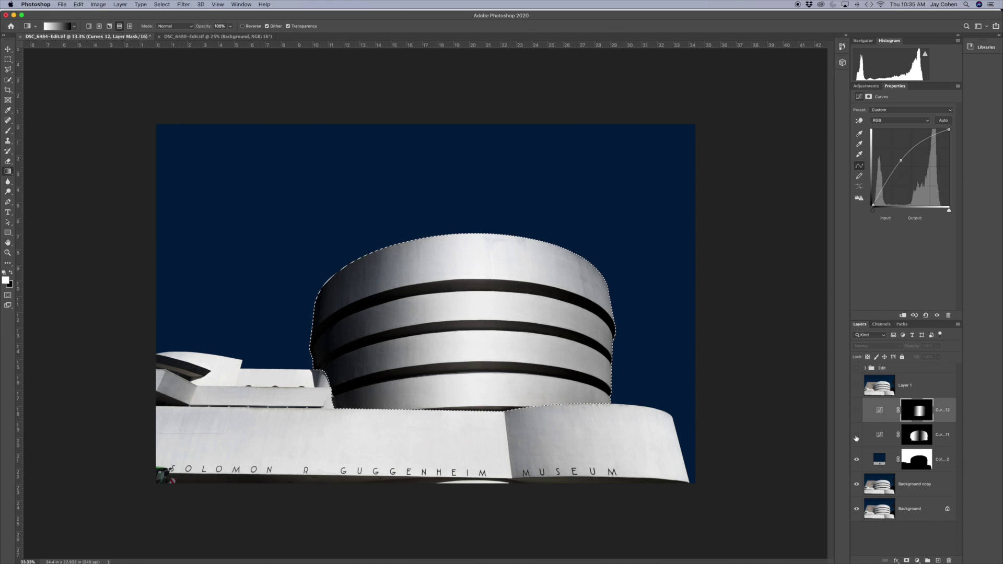
pyautogui.click(856, 434)
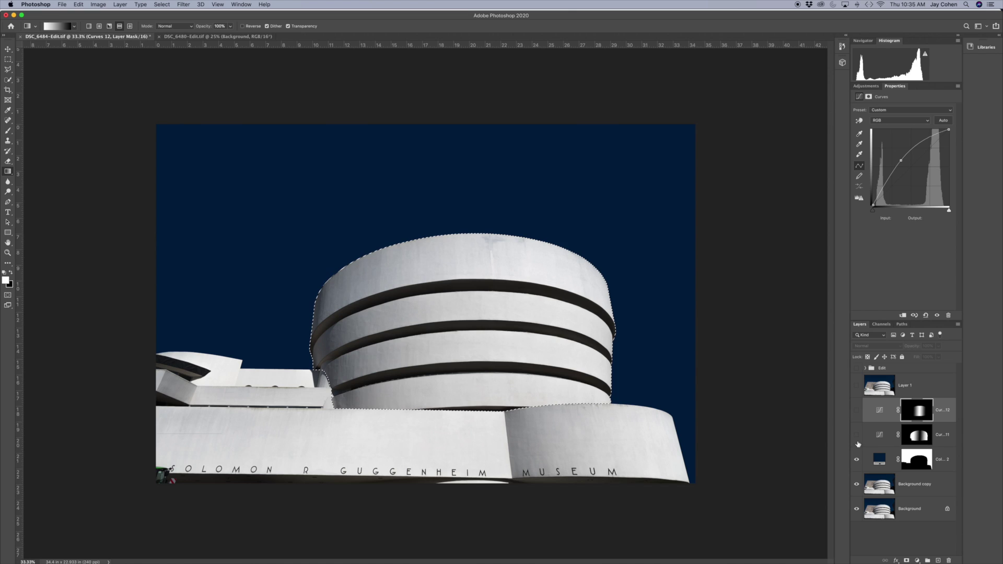
pyautogui.click(856, 410)
pyautogui.click(856, 411)
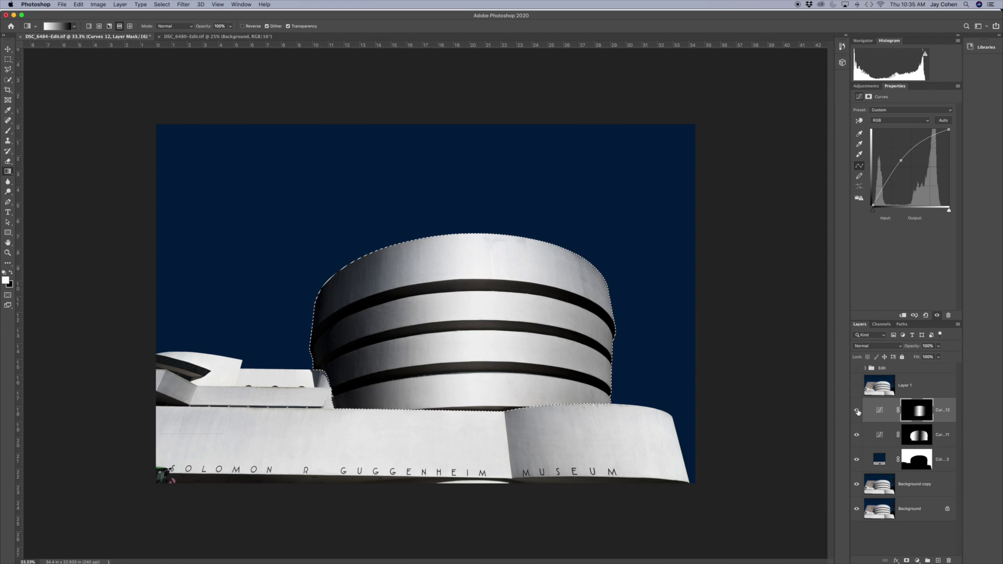
pyautogui.press('super+d')
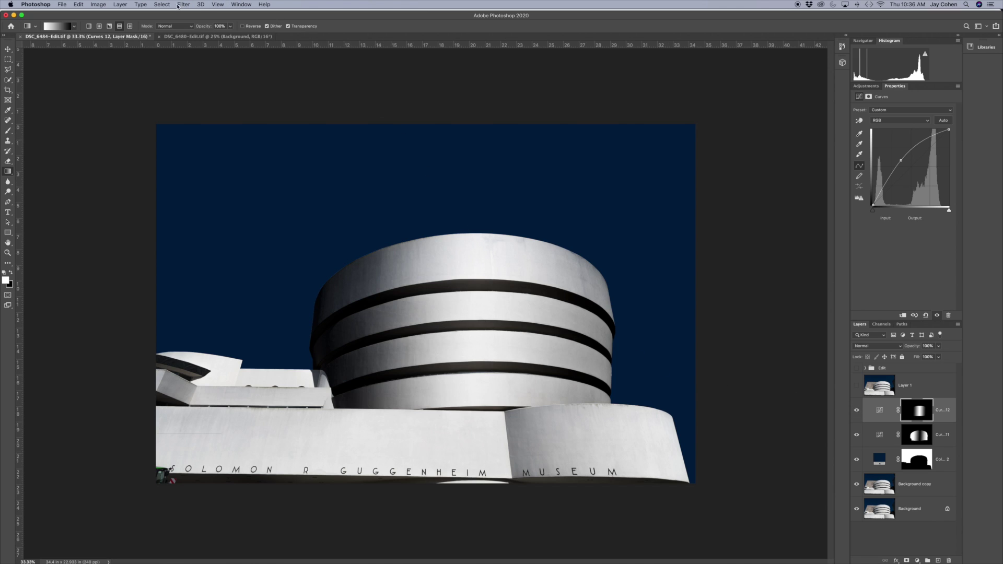
# Load the saved 'lower right curve' channel as a selection.
pyautogui.click(160, 5)
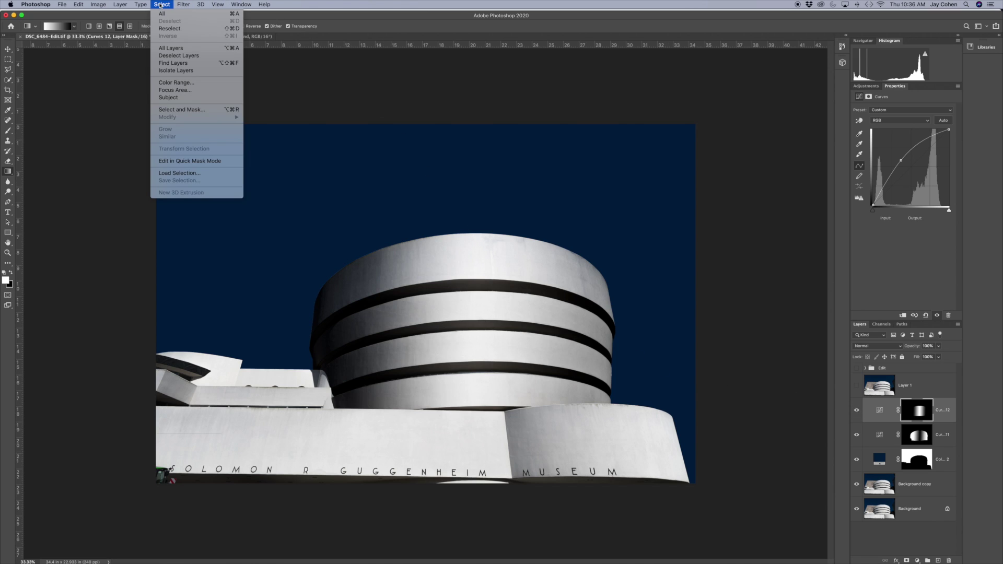
pyautogui.click(172, 173)
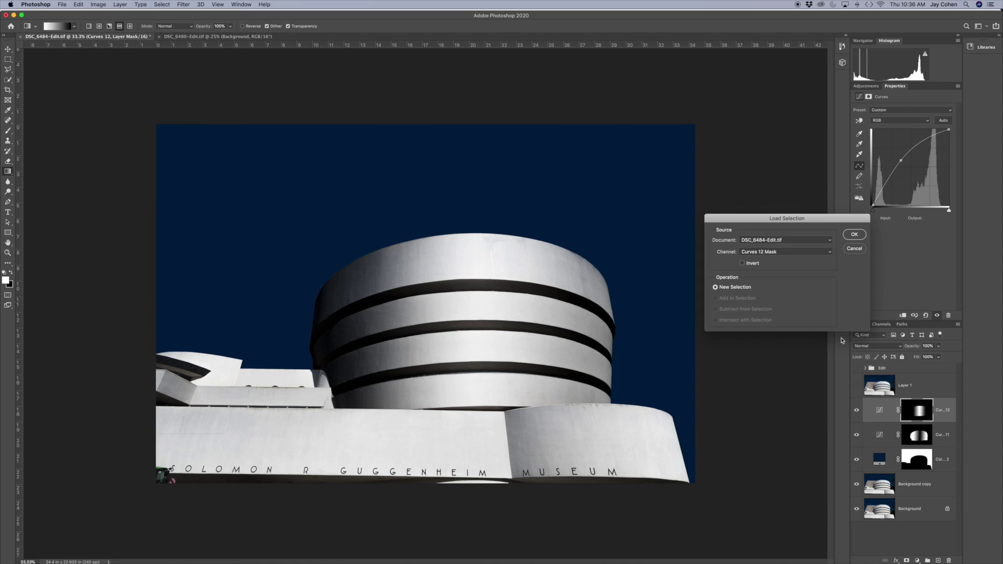
pyautogui.click(784, 253)
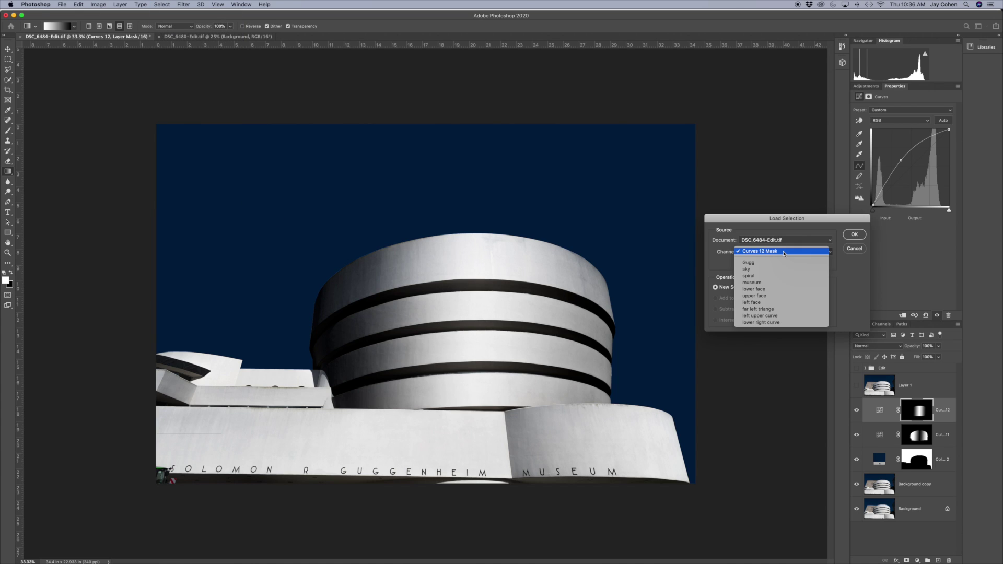
pyautogui.click(762, 323)
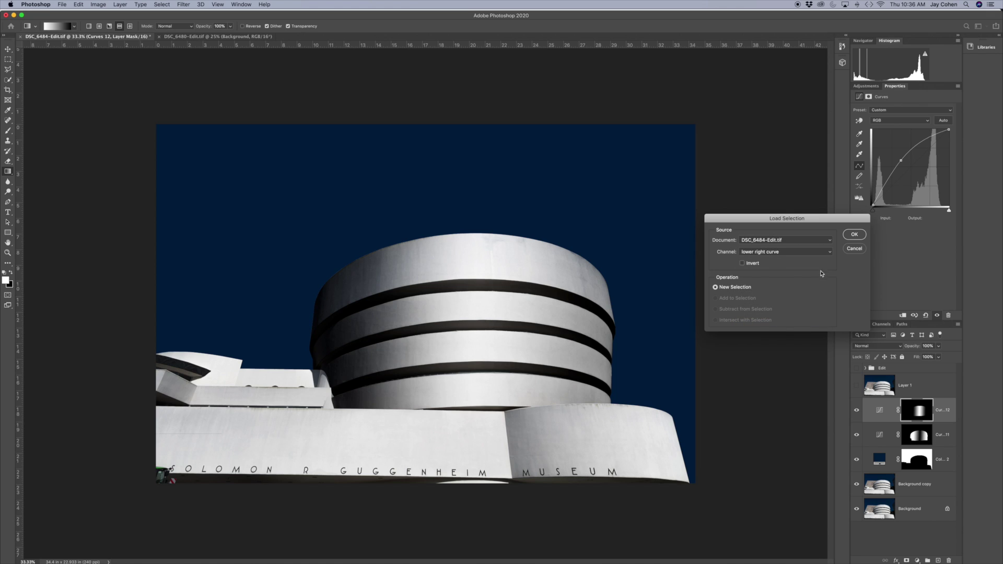
pyautogui.click(852, 236)
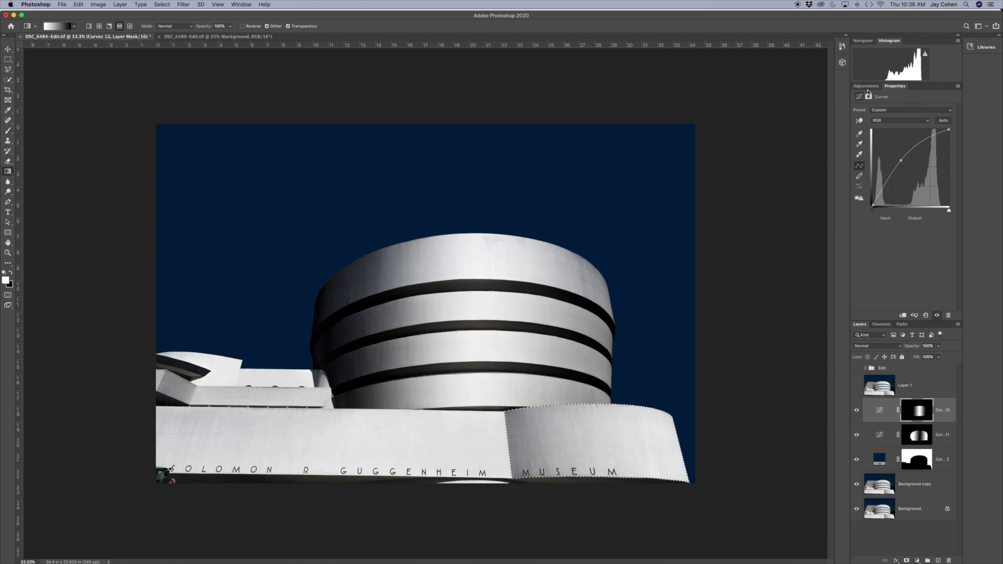
# Add a Curves adjustment darkening the lower-right section, pulling the curve and top endpoint down.
pyautogui.click(866, 87)
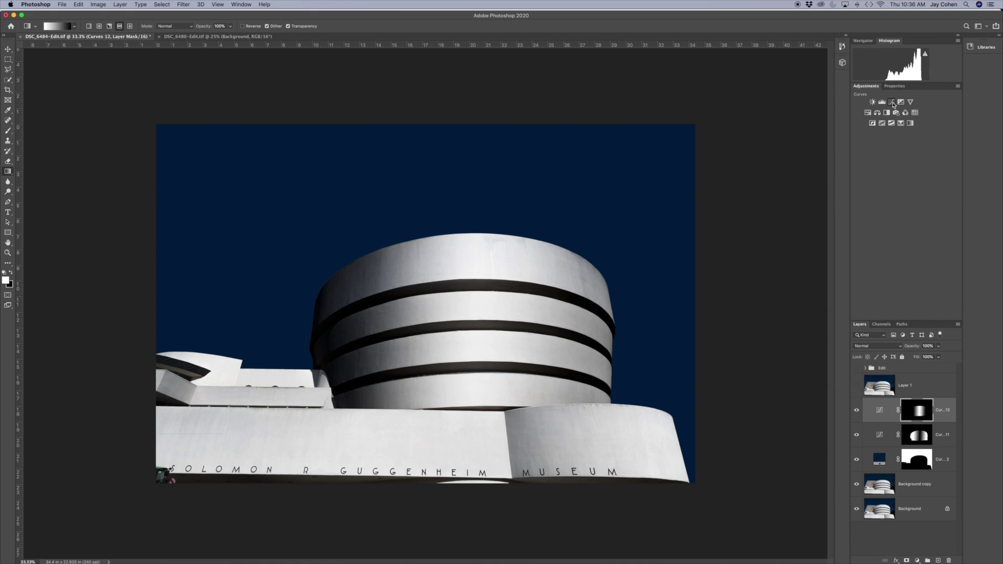
pyautogui.click(891, 102)
pyautogui.moveTo(908, 168); pyautogui.dragTo(917, 185)
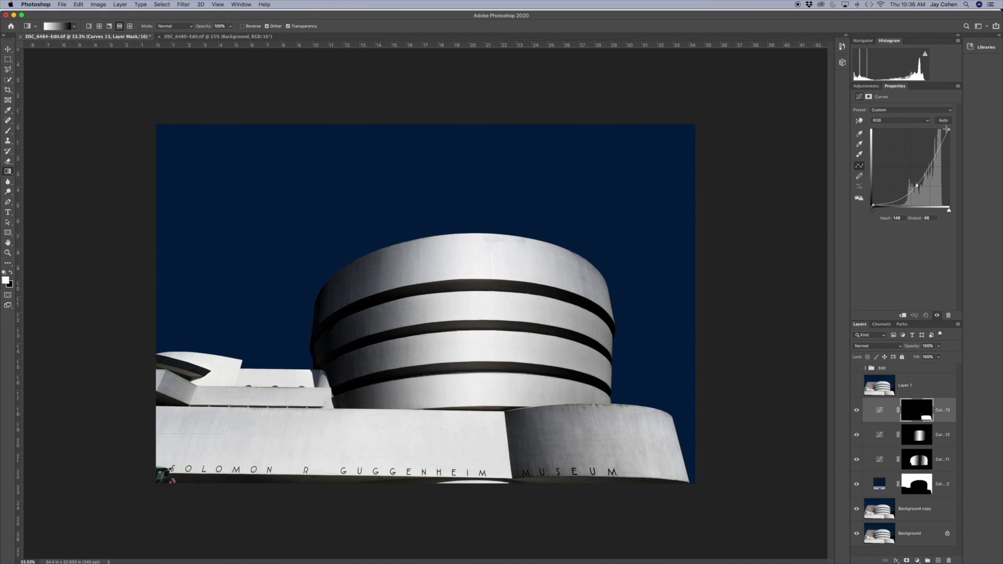
pyautogui.moveTo(949, 130); pyautogui.dragTo(948, 148)
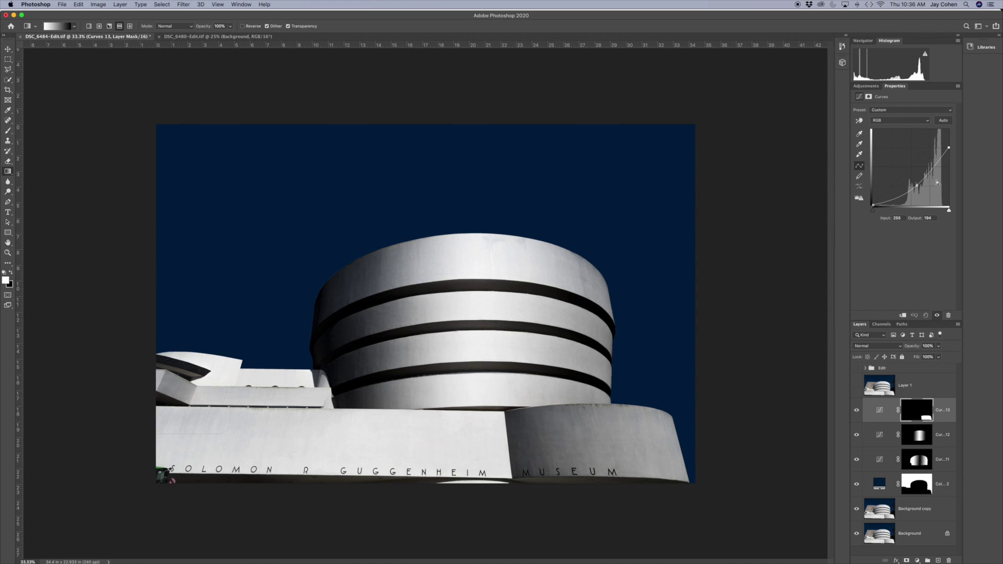
pyautogui.moveTo(917, 185); pyautogui.dragTo(919, 190)
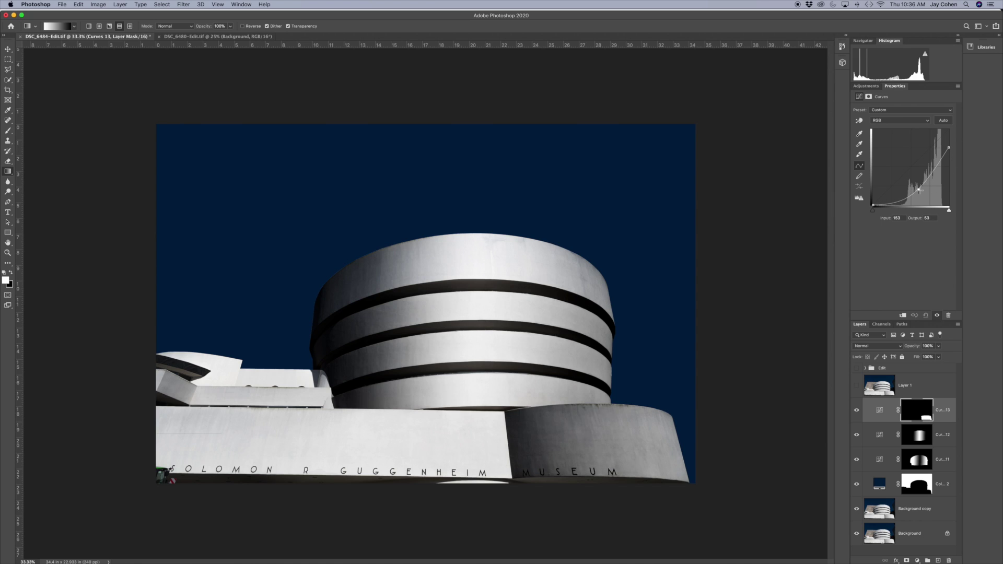
pyautogui.click(162, 5)
# Reselect the lower-right section and drag a black reflected gradient across the Curves 13 mask.
pyautogui.click(168, 30)
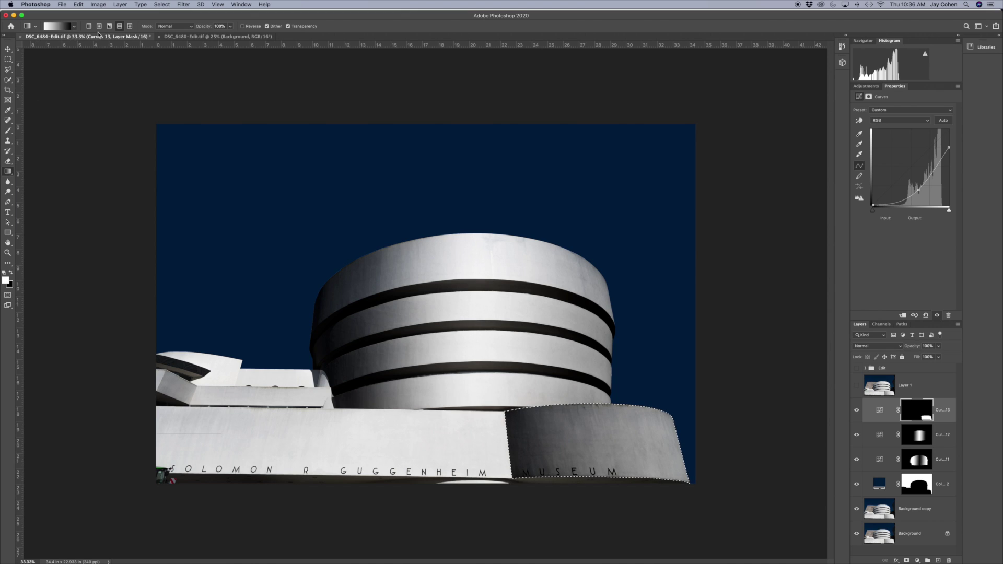
pyautogui.click(119, 26)
pyautogui.click(12, 272)
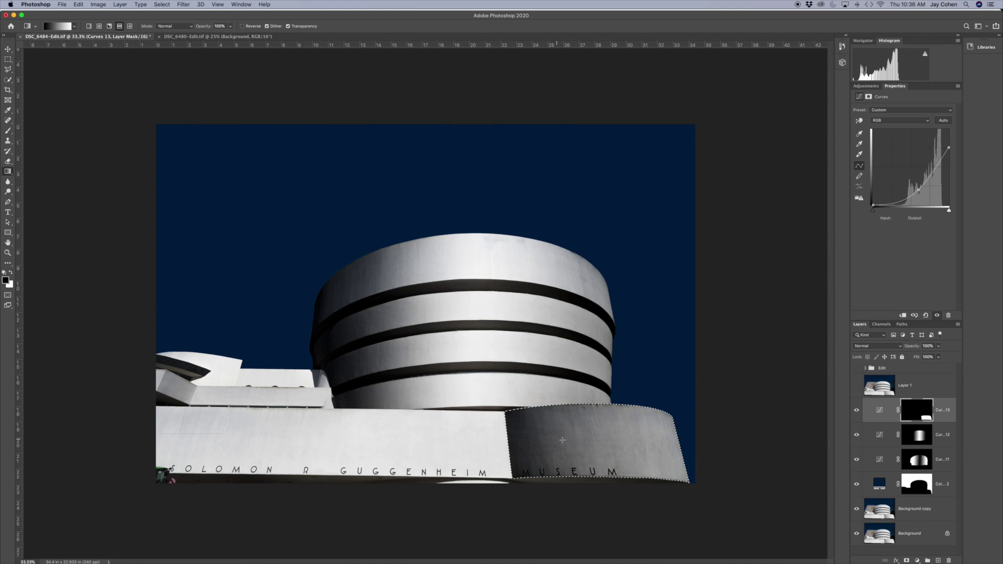
pyautogui.moveTo(601, 444); pyautogui.dragTo(665, 444)
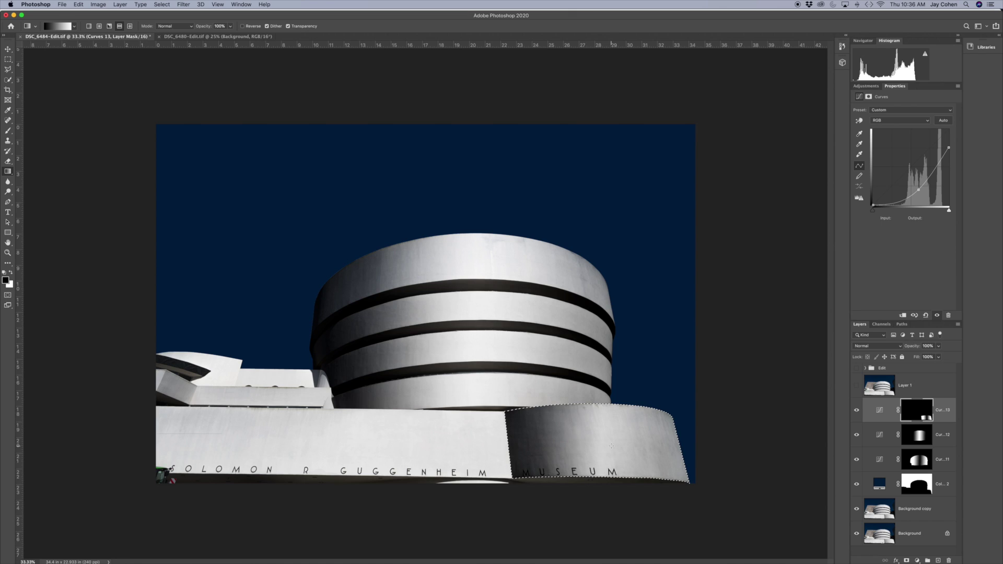
pyautogui.moveTo(593, 444); pyautogui.dragTo(646, 441)
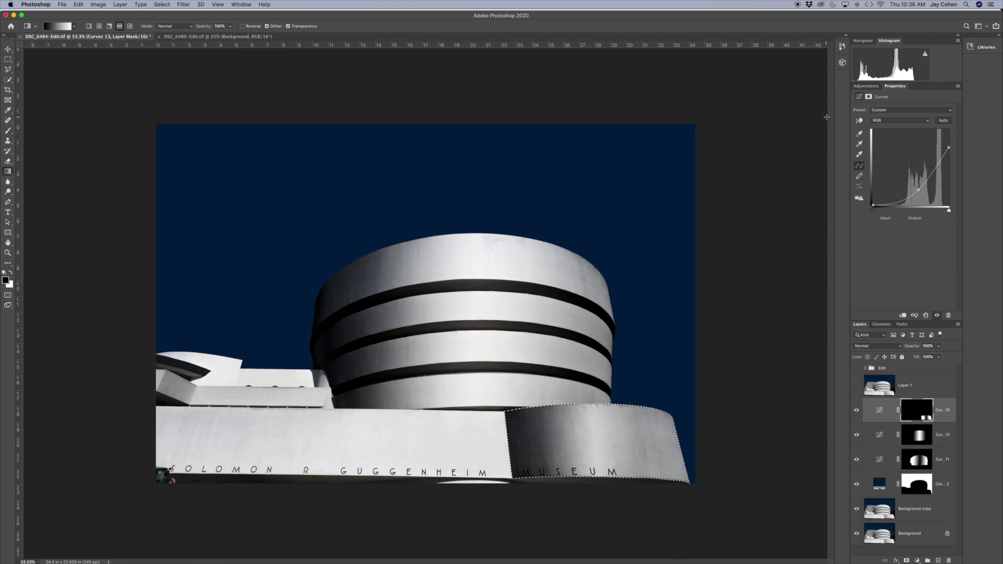
pyautogui.click(865, 87)
# Add Curves 14 bowed upward to brighten the section, then reselect it.
pyautogui.click(881, 105)
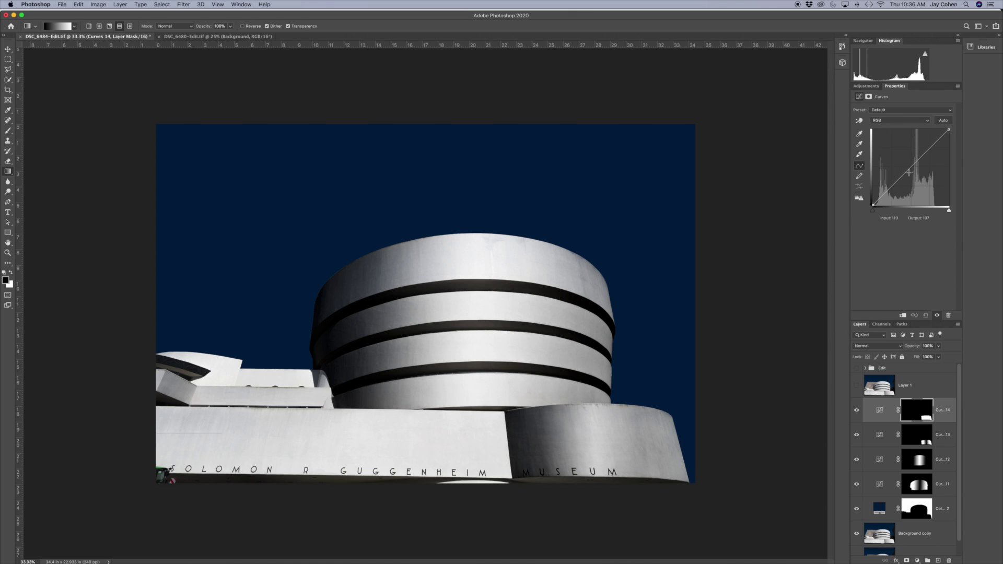
pyautogui.moveTo(908, 171); pyautogui.dragTo(897, 157)
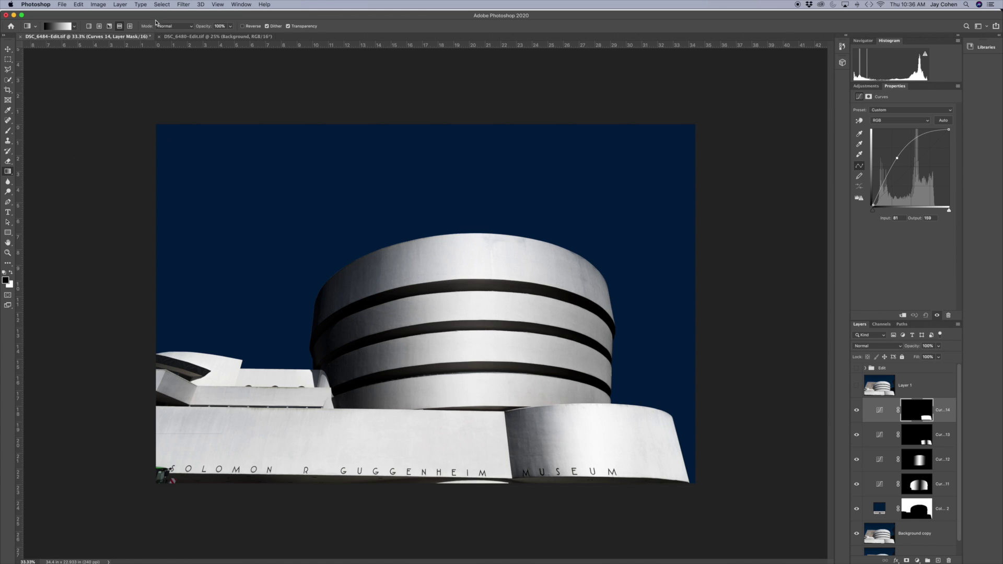
pyautogui.click(163, 4)
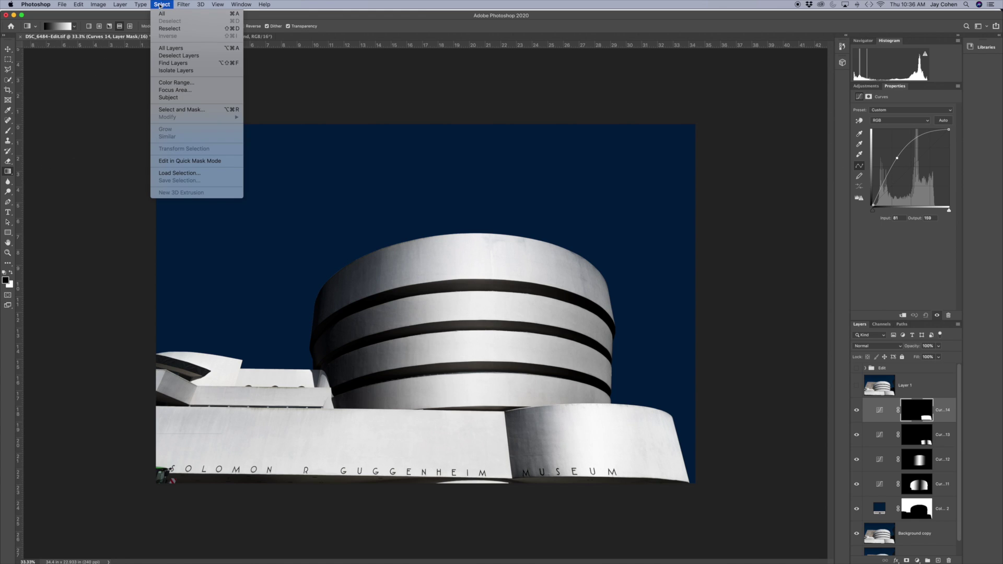
pyautogui.click(172, 30)
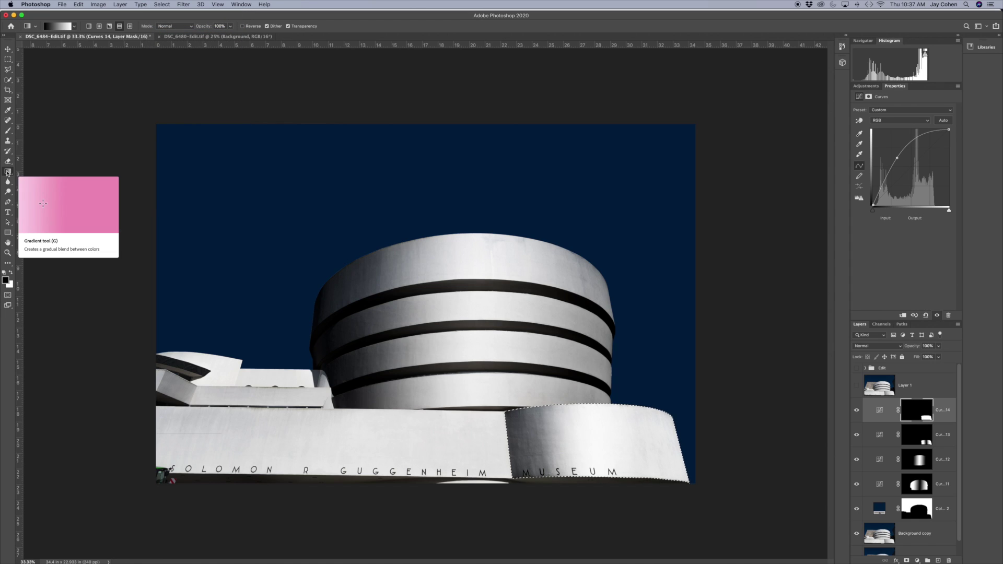
# Grade the Curves 14 mask with a white gradient and toggle it to compare.
pyautogui.click(10, 272)
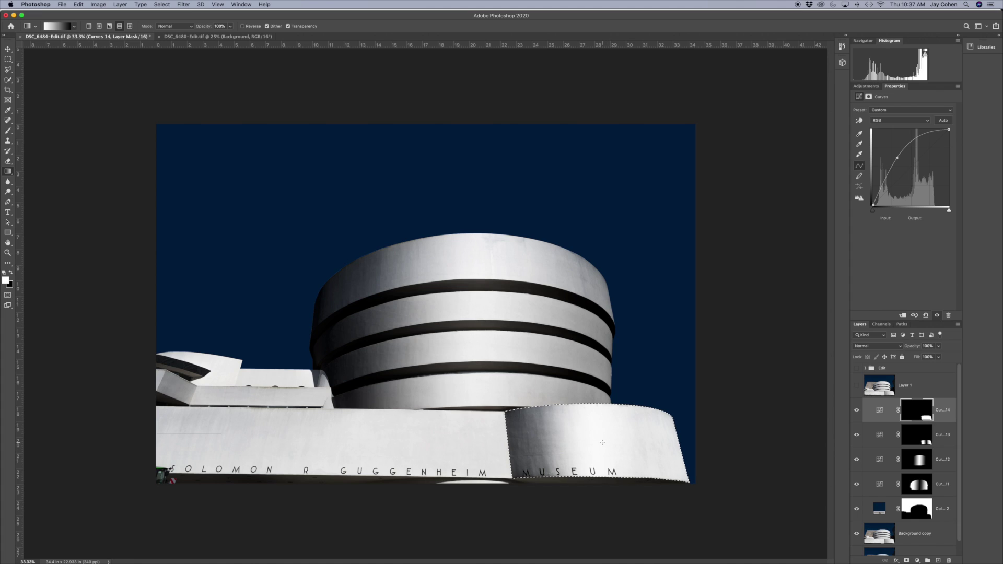
pyautogui.moveTo(659, 441); pyautogui.dragTo(659, 442)
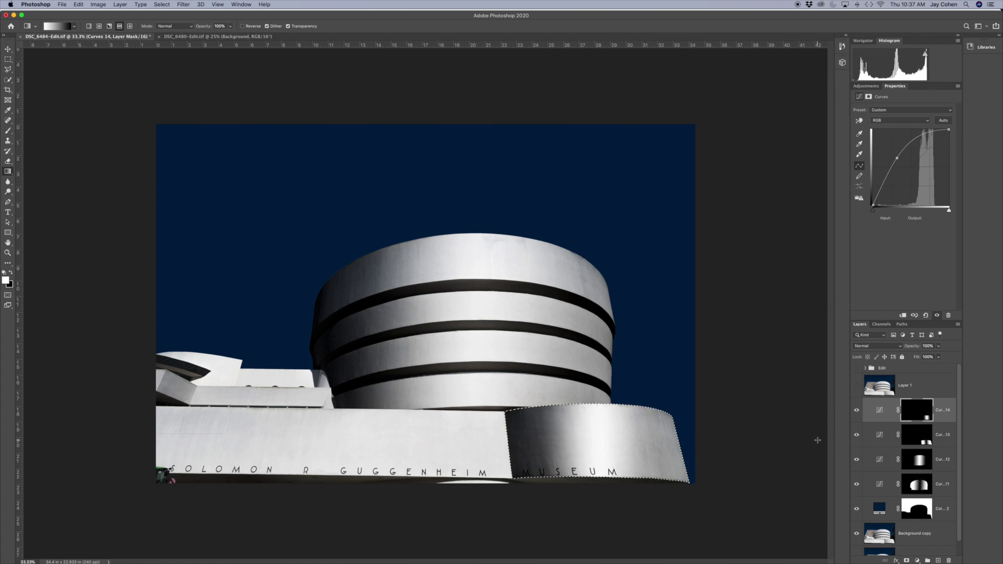
pyautogui.click(857, 411)
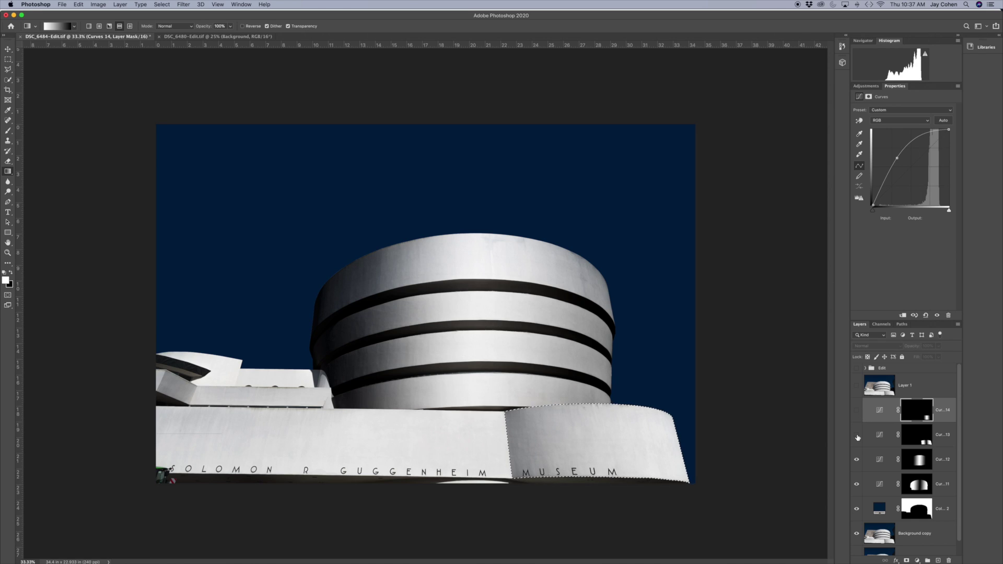
pyautogui.click(857, 411)
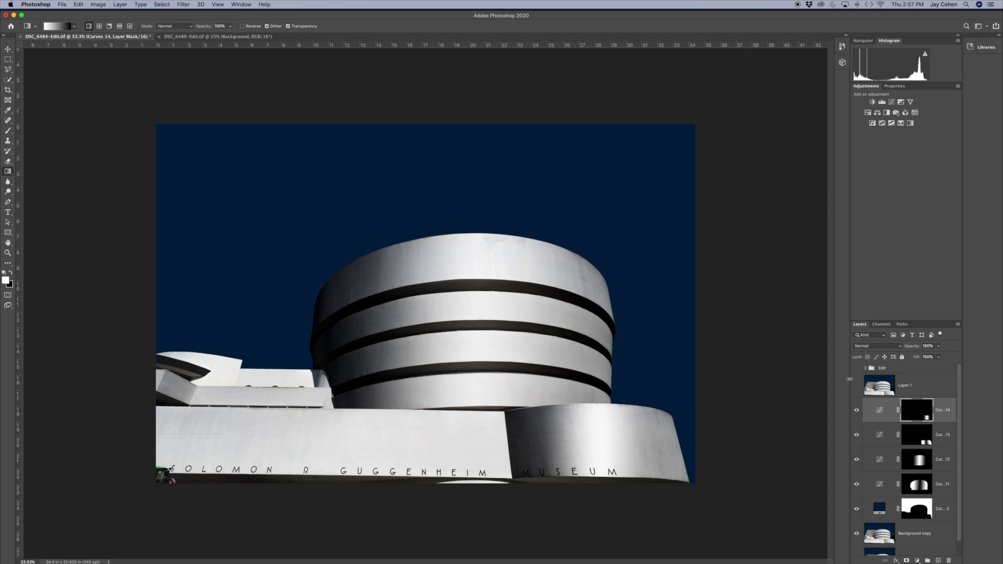
# Load the 'lower face' selection and add a Curves layer with the white point pulled to 225.
pyautogui.click(168, 5)
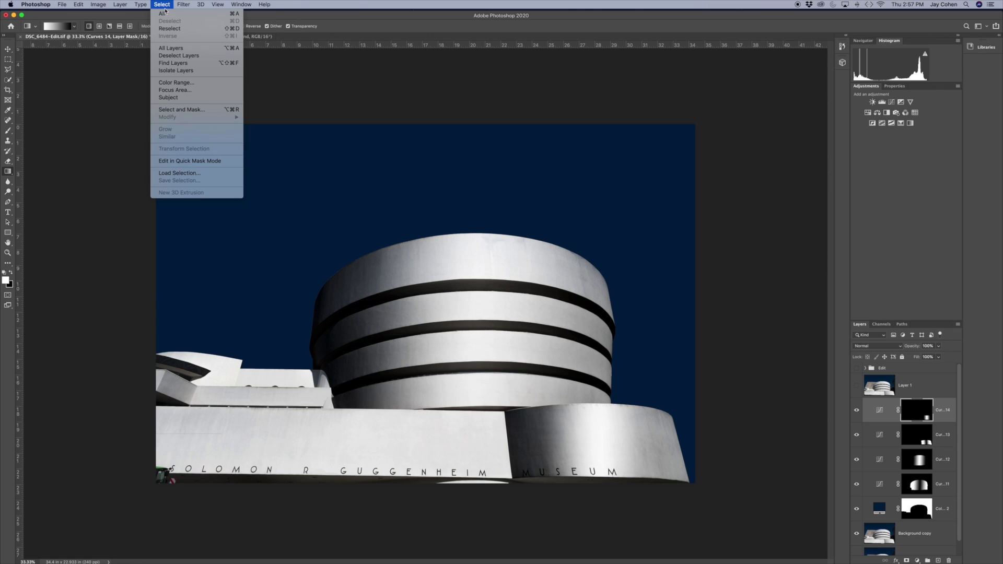
pyautogui.click(180, 174)
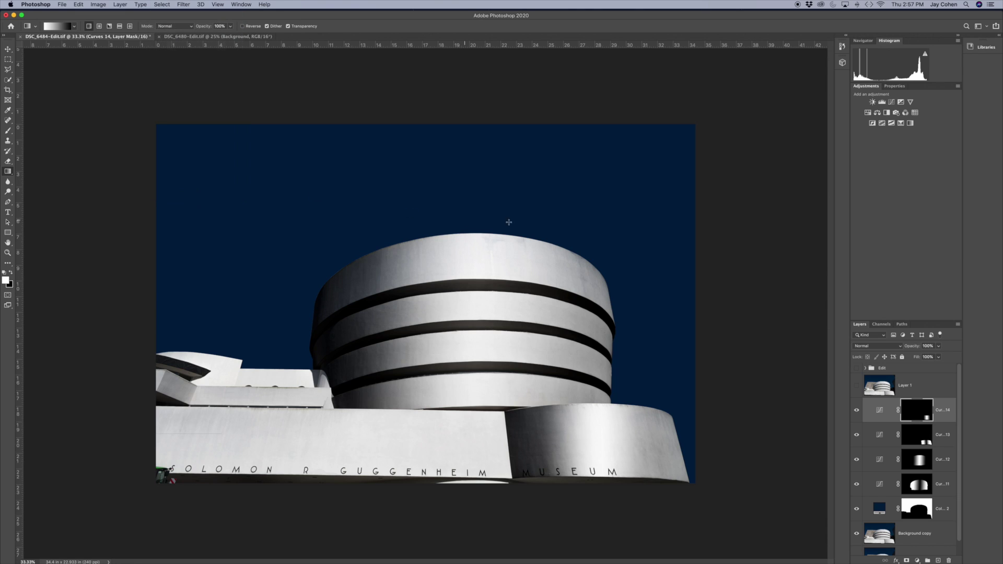
pyautogui.click(763, 253)
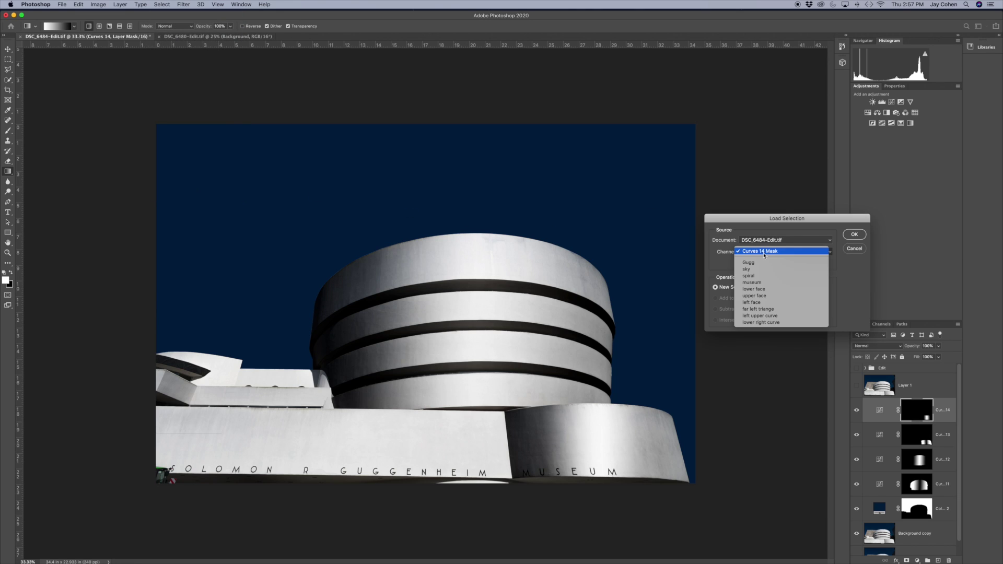
pyautogui.click(756, 288)
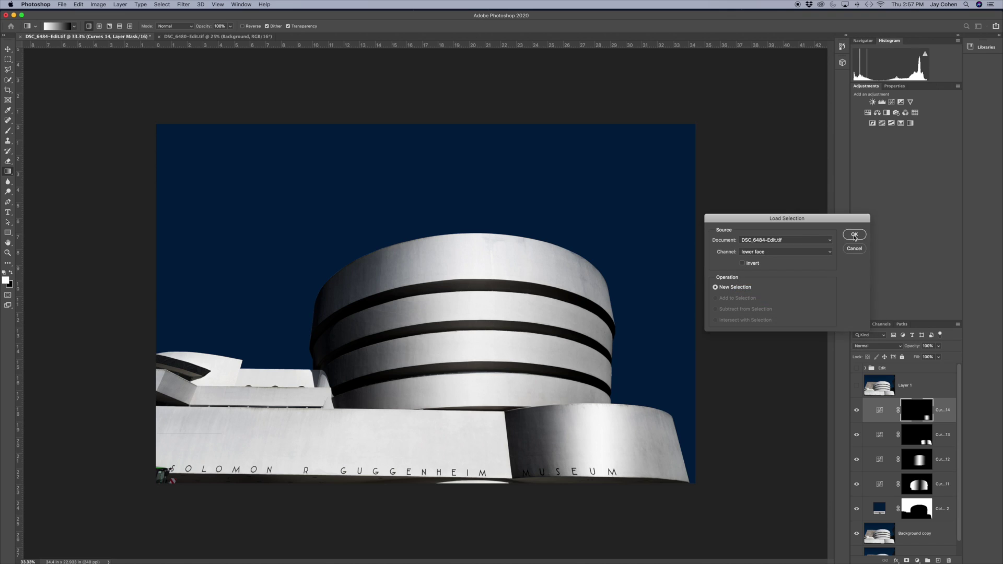
pyautogui.click(854, 234)
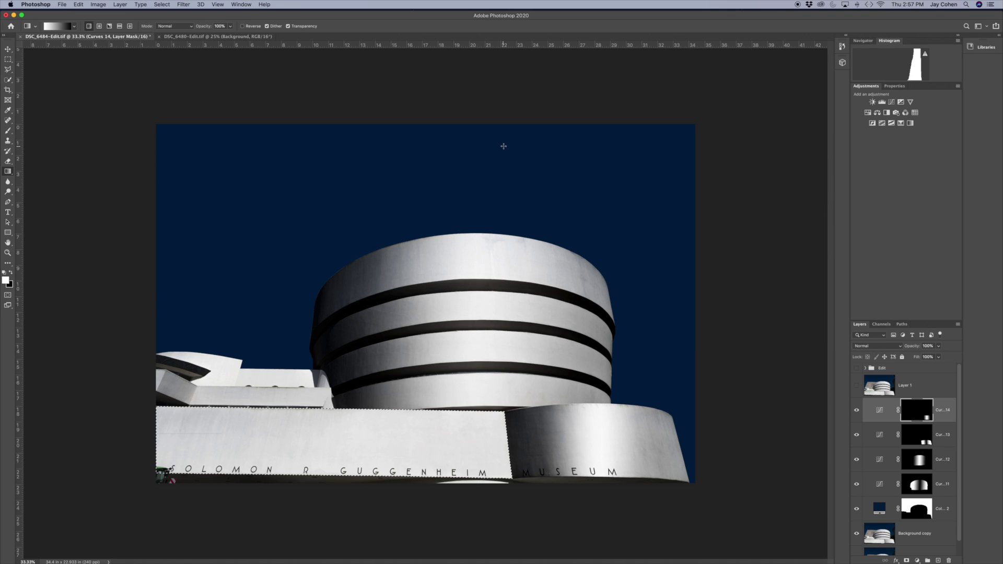
pyautogui.click(891, 102)
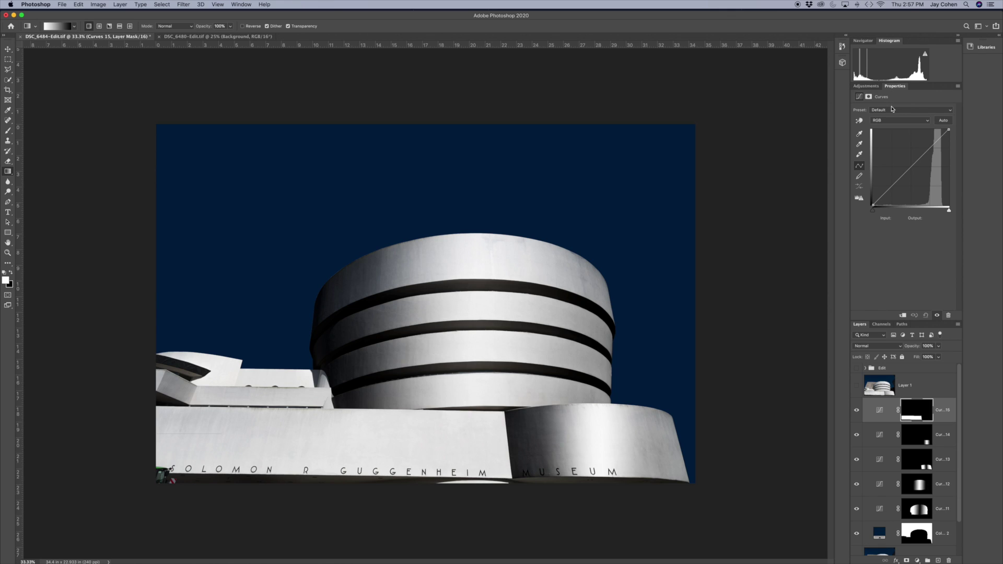
pyautogui.moveTo(948, 130); pyautogui.dragTo(937, 154)
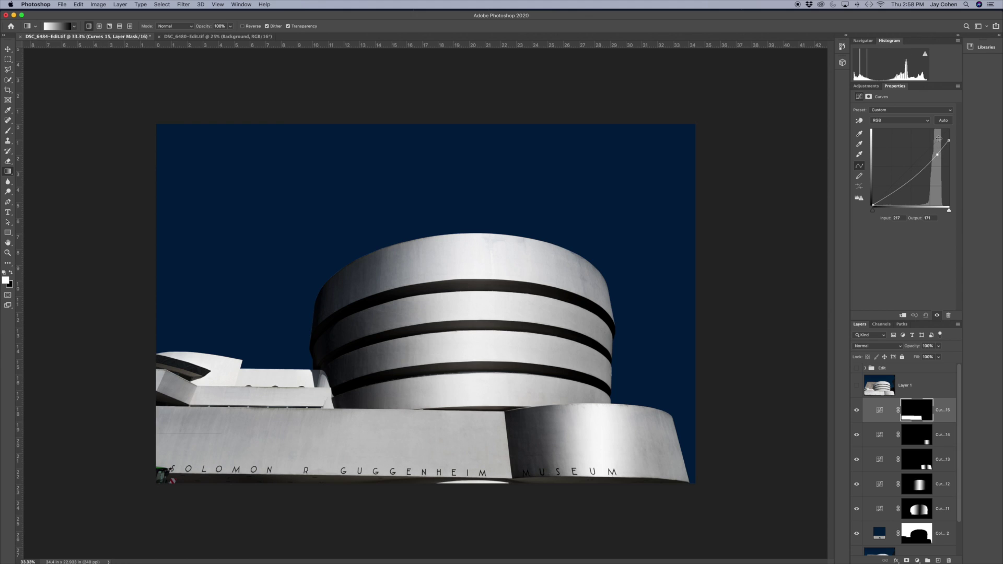
# Reselect the lower face, grade the Curves 15 mask with a gradient, compare, and deselect.
pyautogui.click(162, 4)
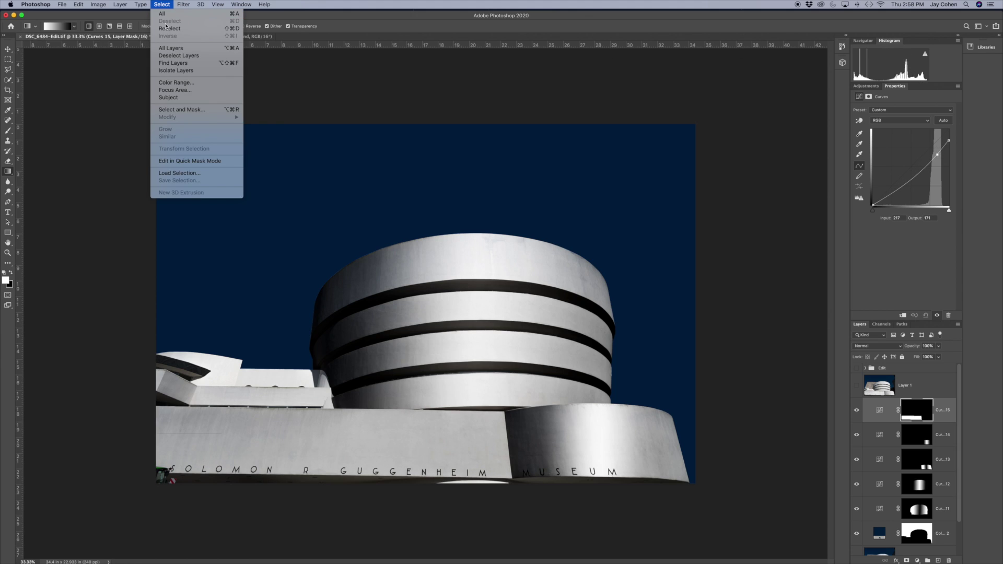
pyautogui.click(168, 29)
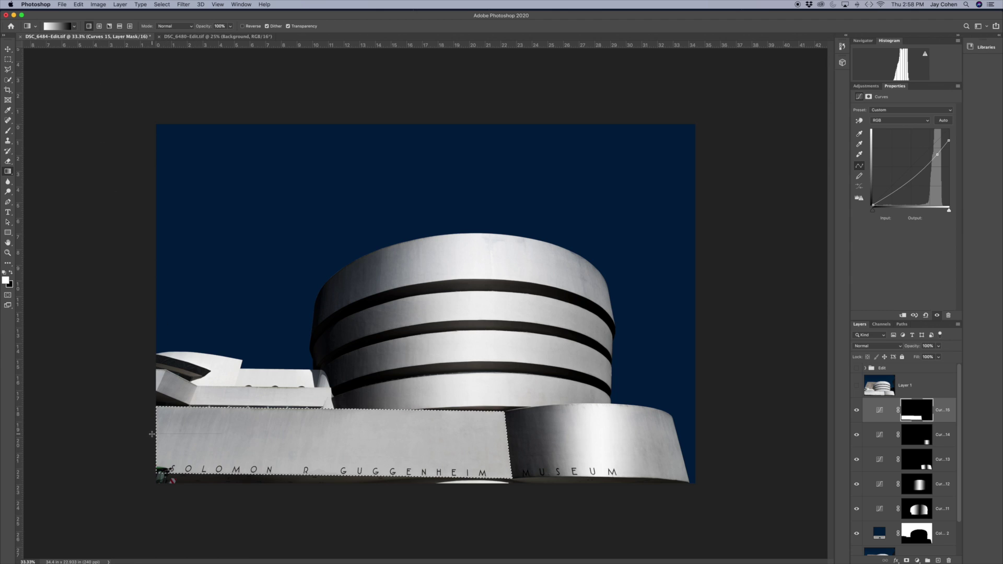
pyautogui.moveTo(468, 438); pyautogui.dragTo(468, 438)
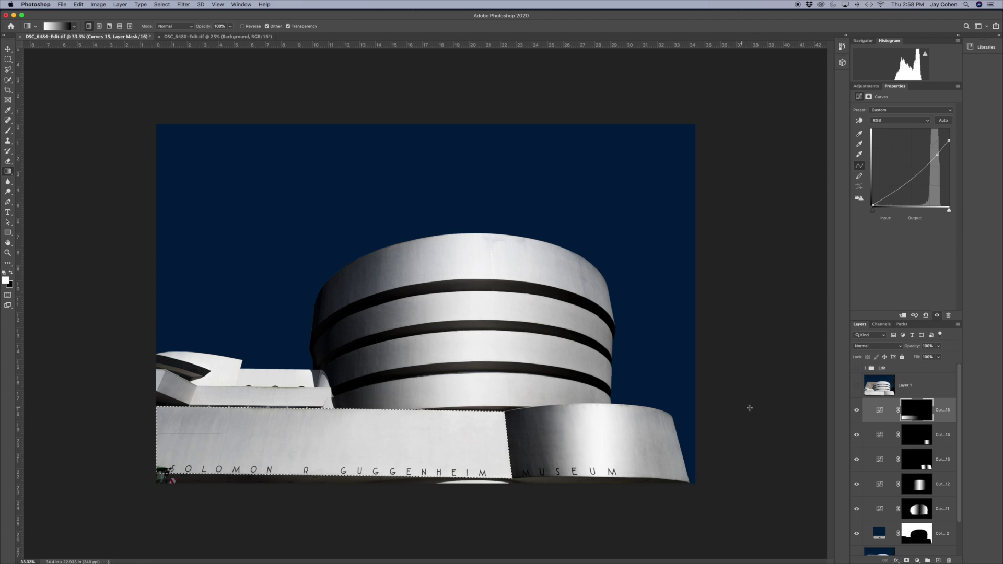
pyautogui.click(856, 412)
pyautogui.click(856, 413)
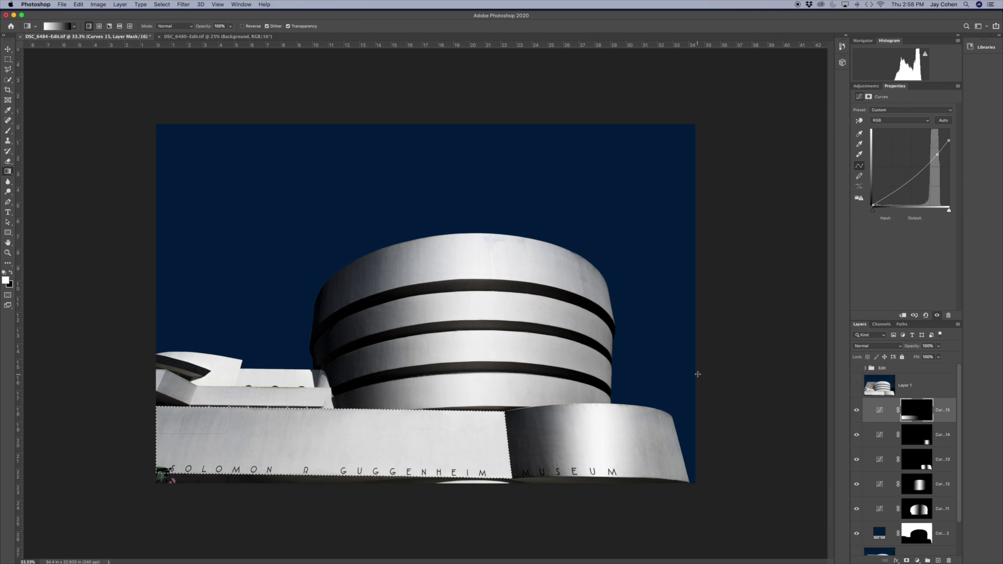
pyautogui.press('super+d')
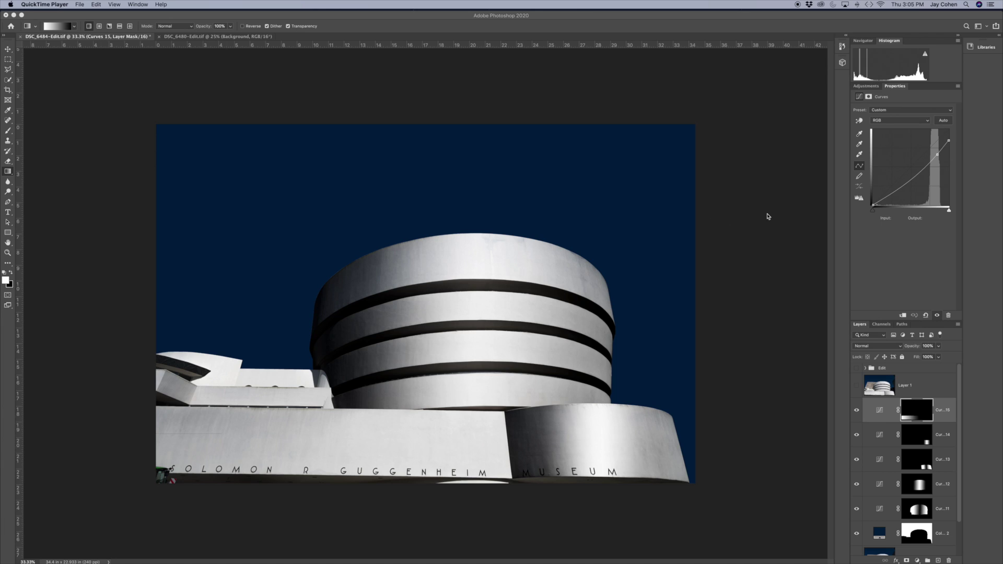
# Add a Black & White adjustment with Blues at -34 to turn the sky near-black.
pyautogui.click(865, 88)
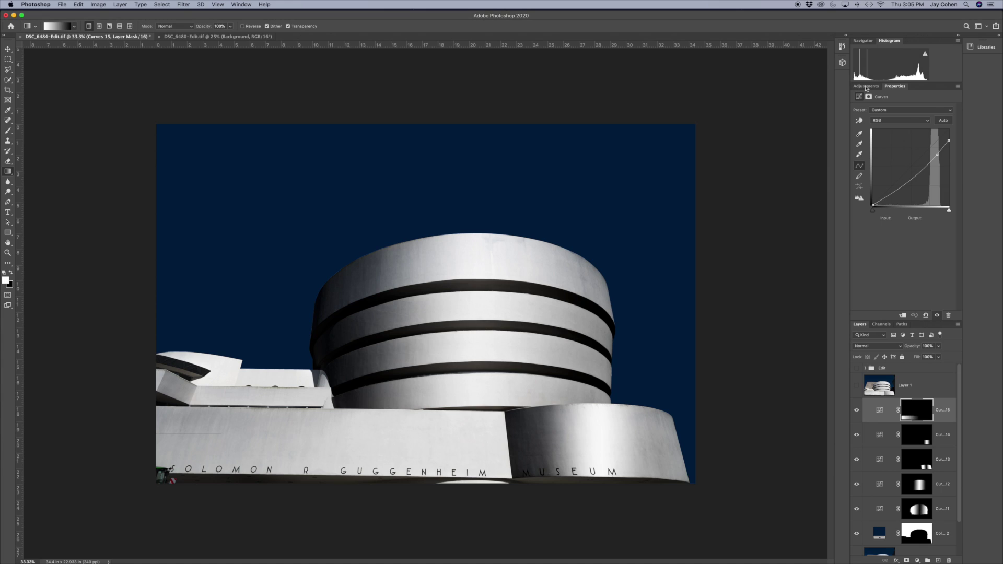
pyautogui.click(866, 87)
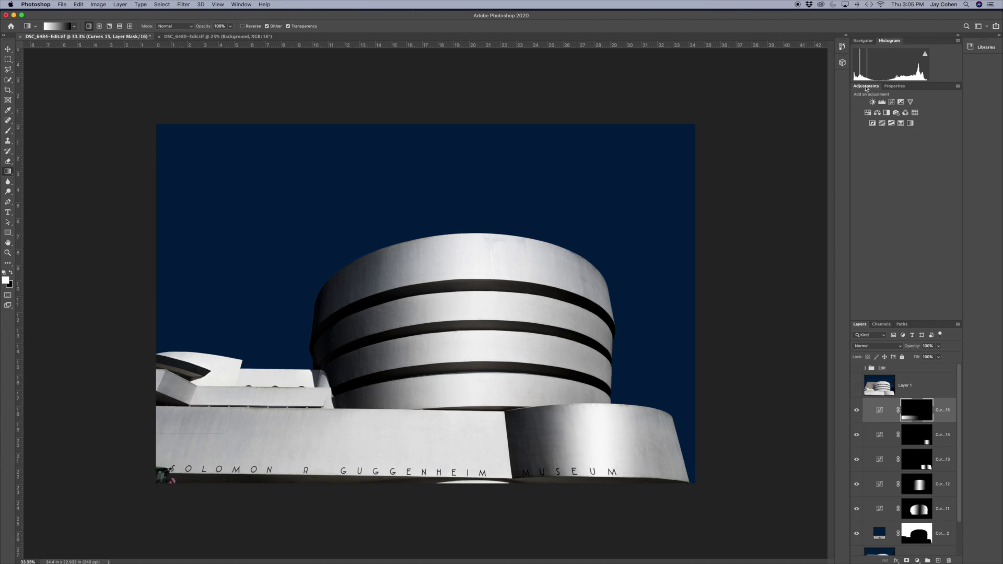
pyautogui.click(887, 112)
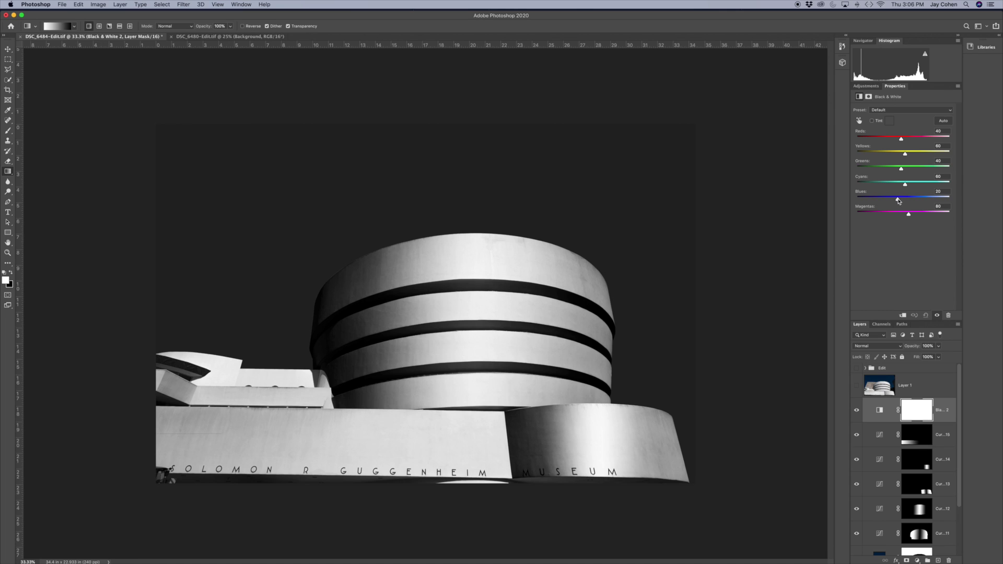
pyautogui.moveTo(898, 201); pyautogui.dragTo(892, 200)
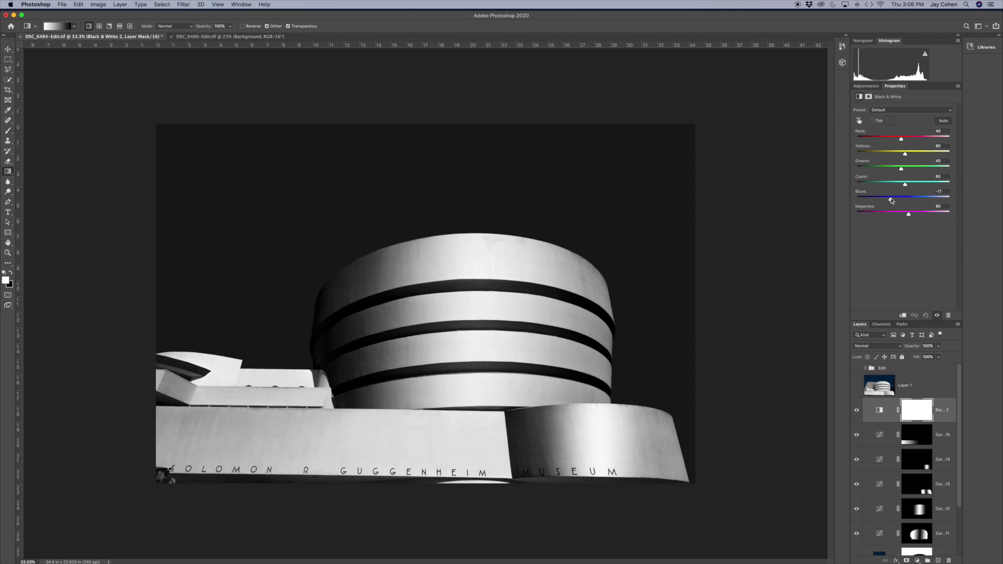
pyautogui.moveTo(891, 201); pyautogui.dragTo(885, 200)
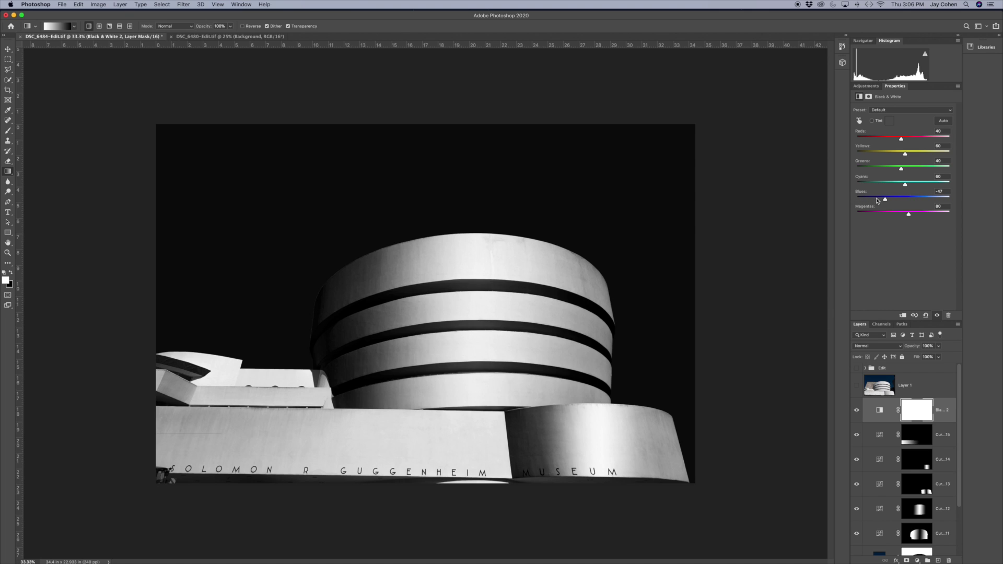
pyautogui.moveTo(885, 200); pyautogui.dragTo(888, 201)
# Load the saved 'sky' channel as a selection.
pyautogui.click(163, 4)
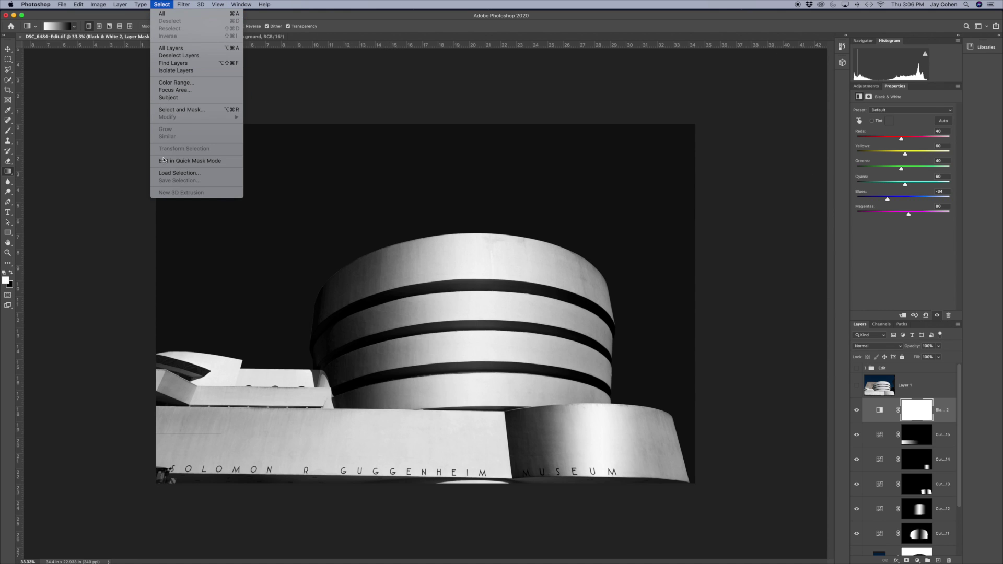
pyautogui.click(264, 188)
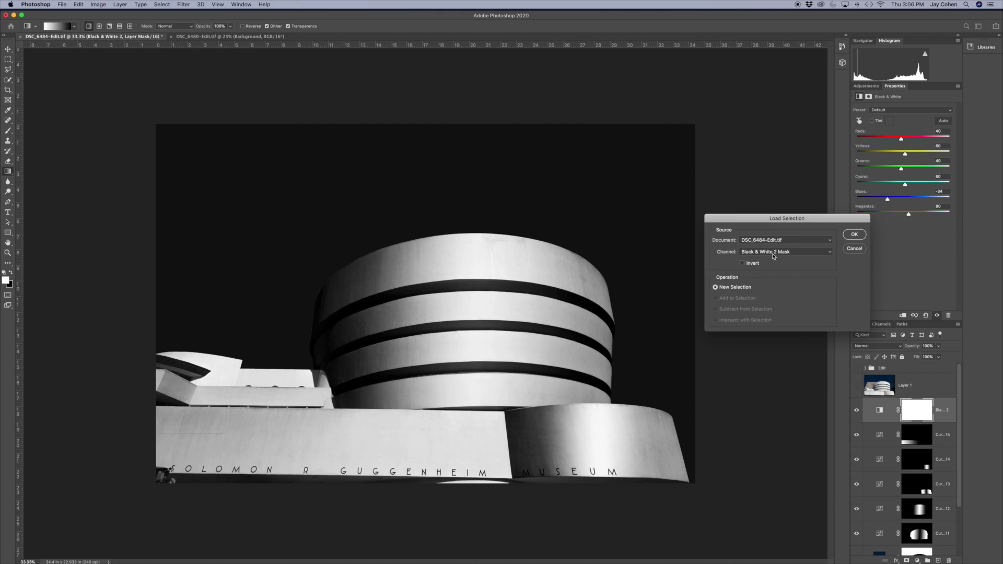
pyautogui.click(774, 253)
pyautogui.click(758, 270)
pyautogui.click(854, 234)
# Add a Curves adjustment on the sky with the black point output raised to 17.
pyautogui.click(866, 86)
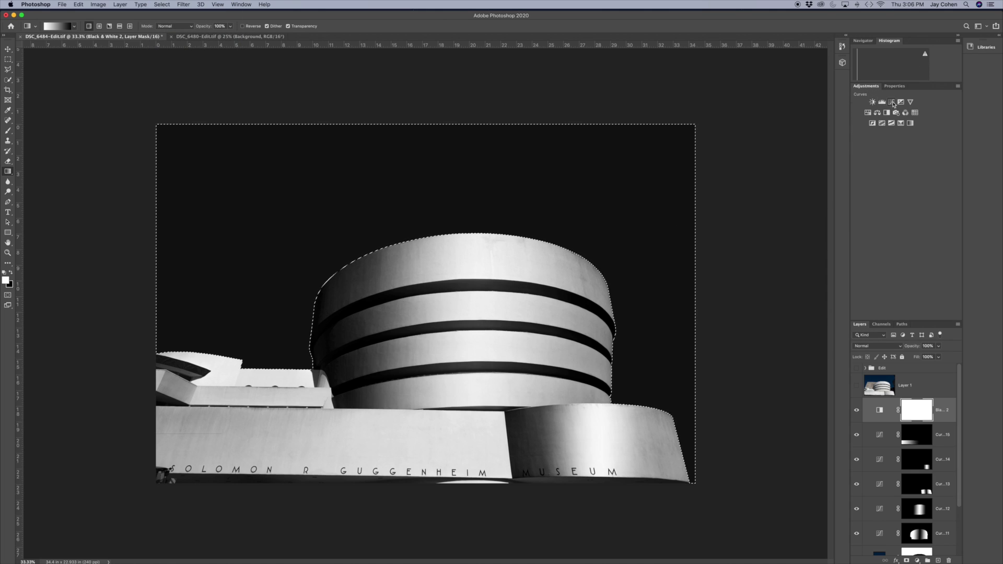
pyautogui.click(877, 103)
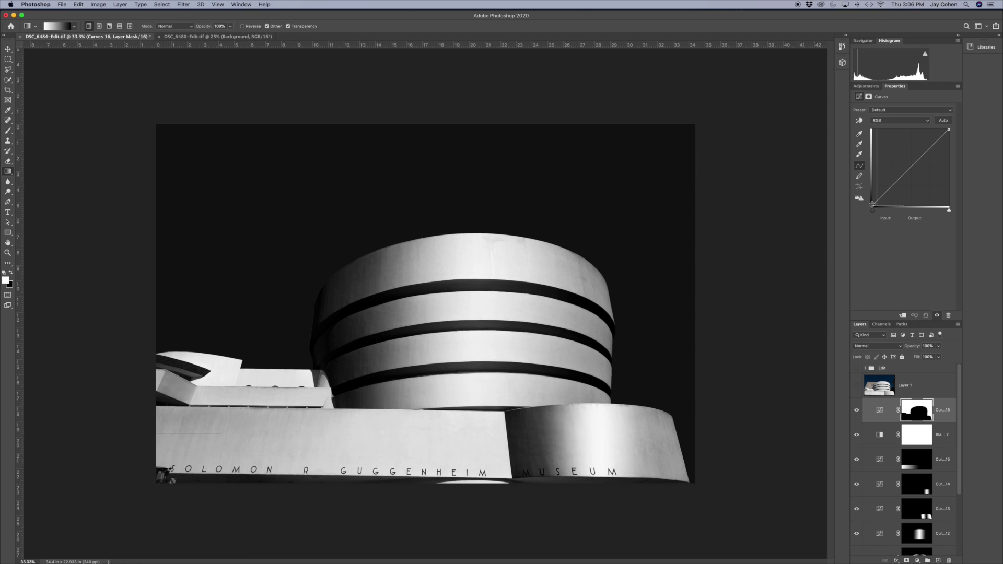
pyautogui.moveTo(873, 206); pyautogui.dragTo(872, 200)
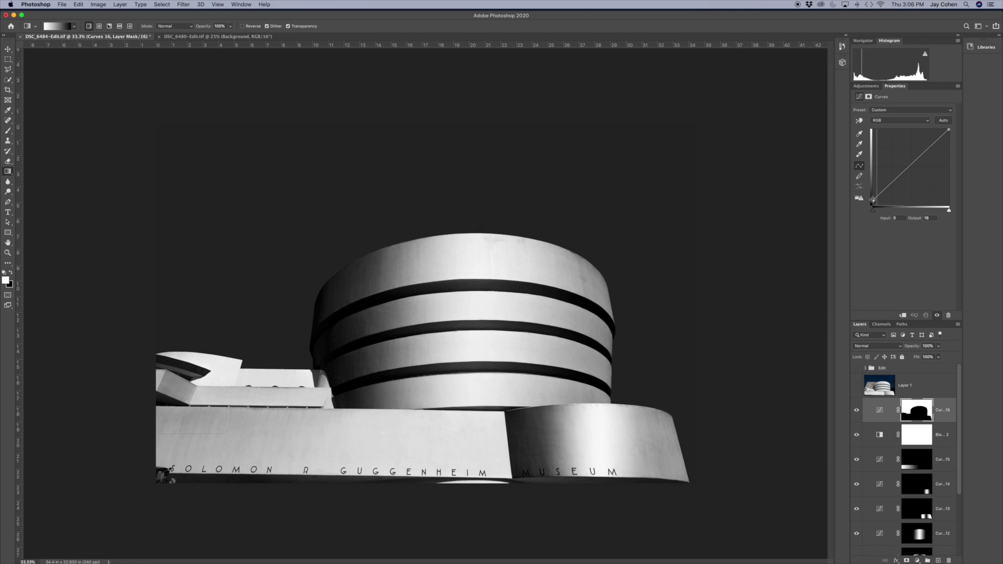
pyautogui.moveTo(873, 200); pyautogui.dragTo(873, 199)
# Reselect the sky and drag a gradient from the upper right across the Curves 16 mask.
pyautogui.click(161, 4)
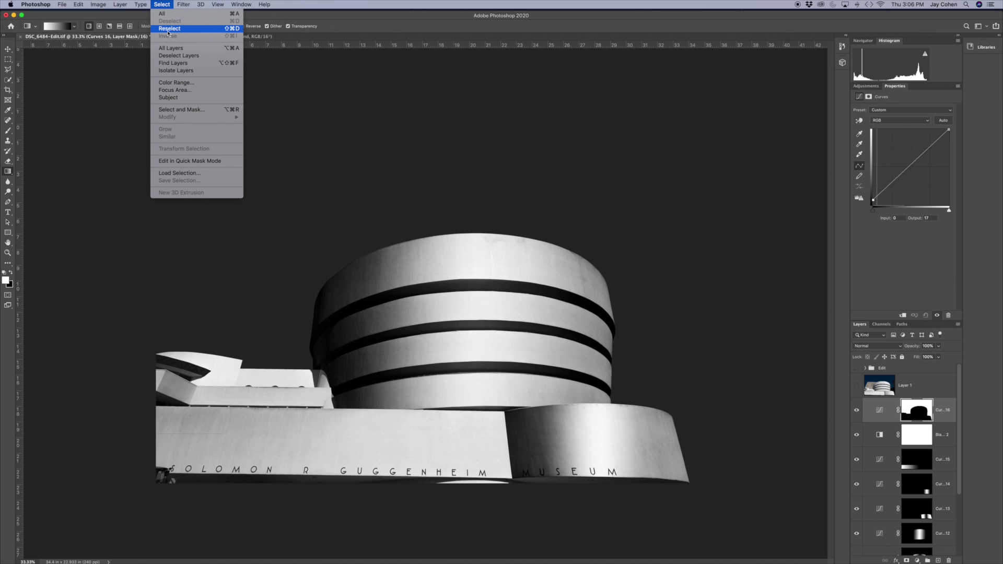
pyautogui.click(169, 29)
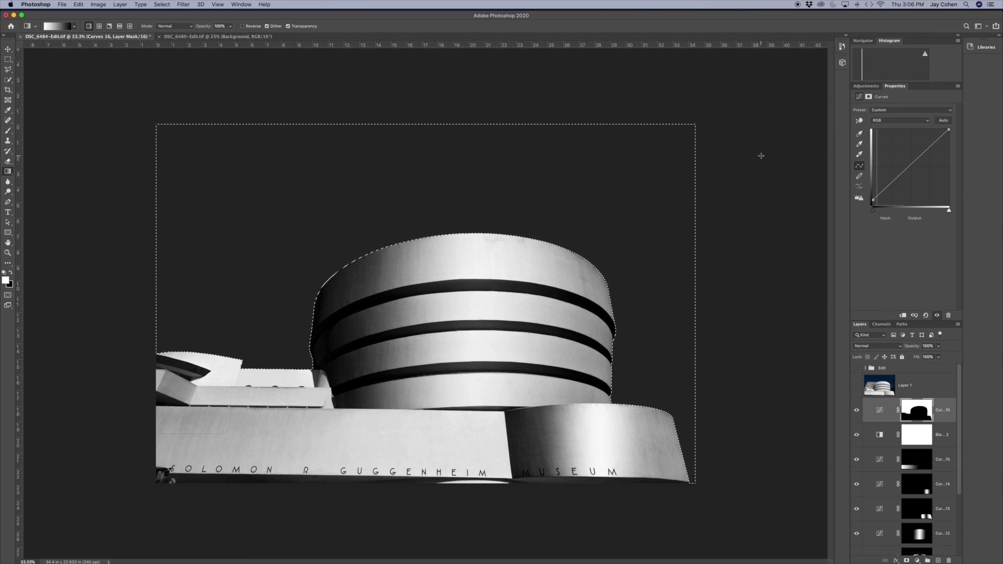
pyautogui.moveTo(761, 156); pyautogui.dragTo(212, 269)
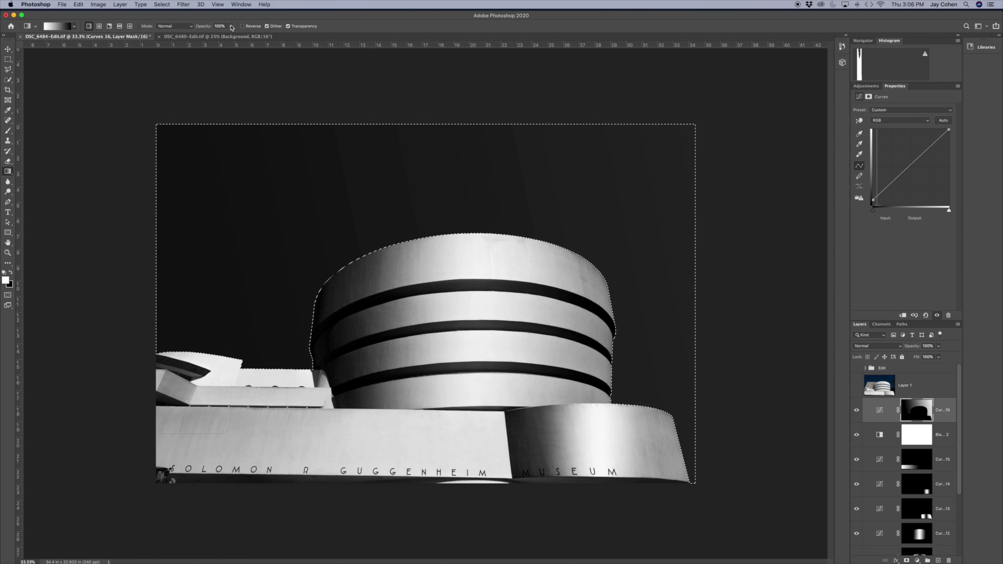
pyautogui.click(183, 5)
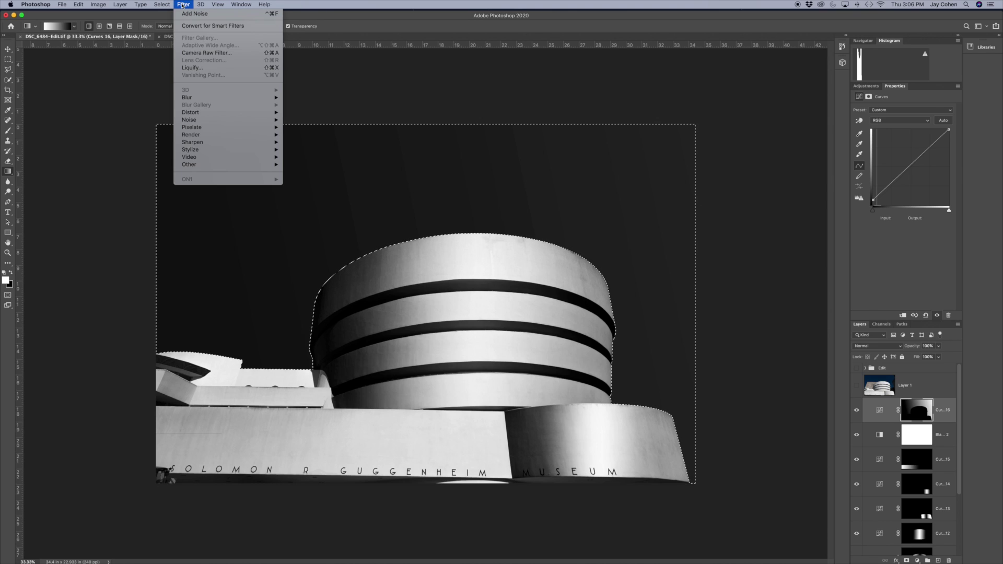
# Add about 9.51% Gaussian noise to the sky mask, then deselect.
pyautogui.moveTo(201, 121)
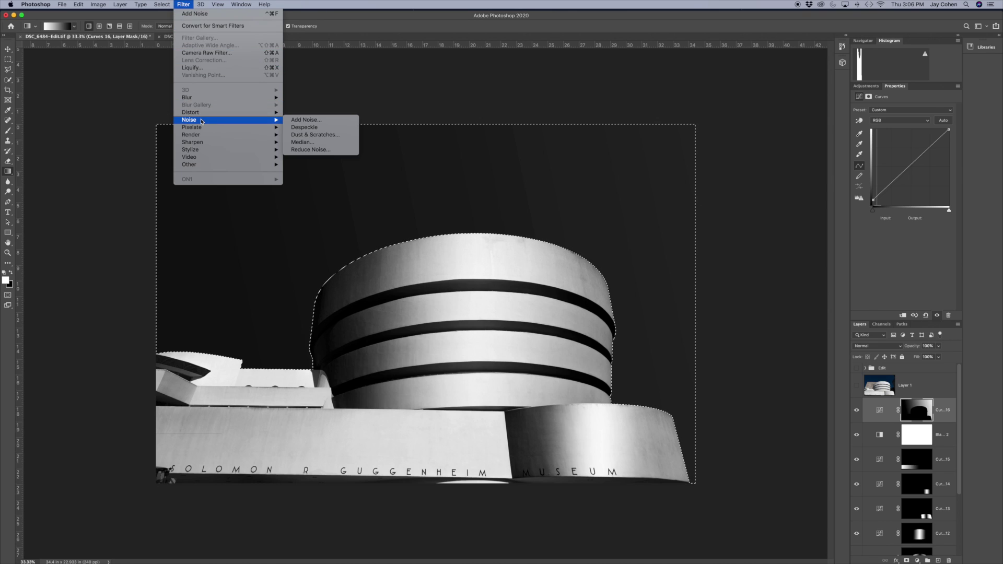
pyautogui.click(310, 120)
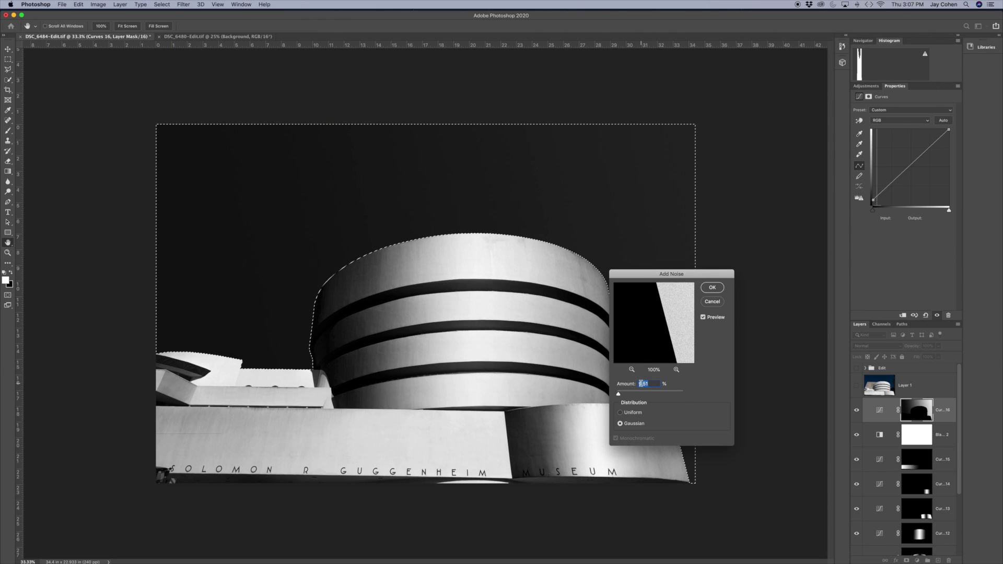
pyautogui.click(711, 287)
pyautogui.press('g')
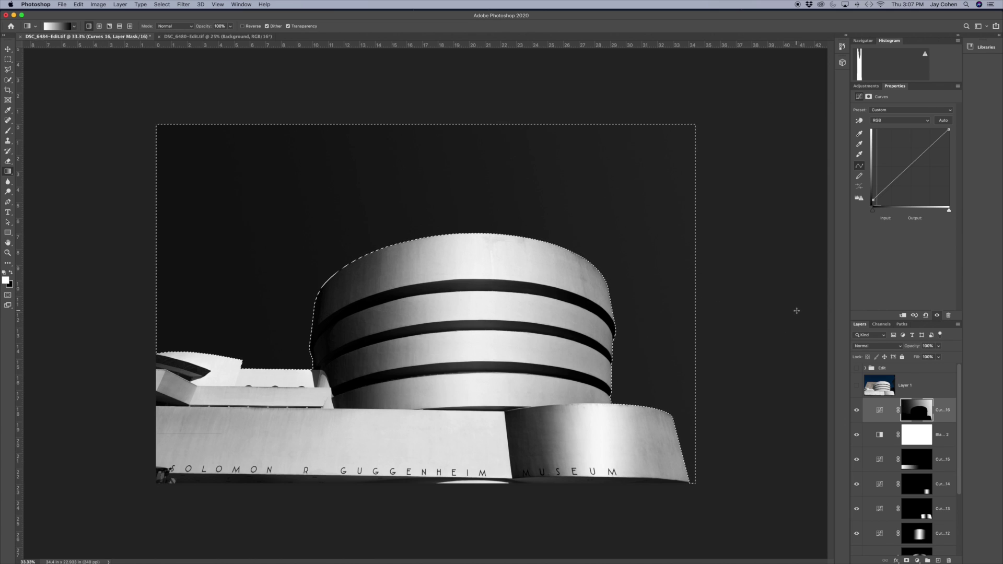
pyautogui.press('super+d')
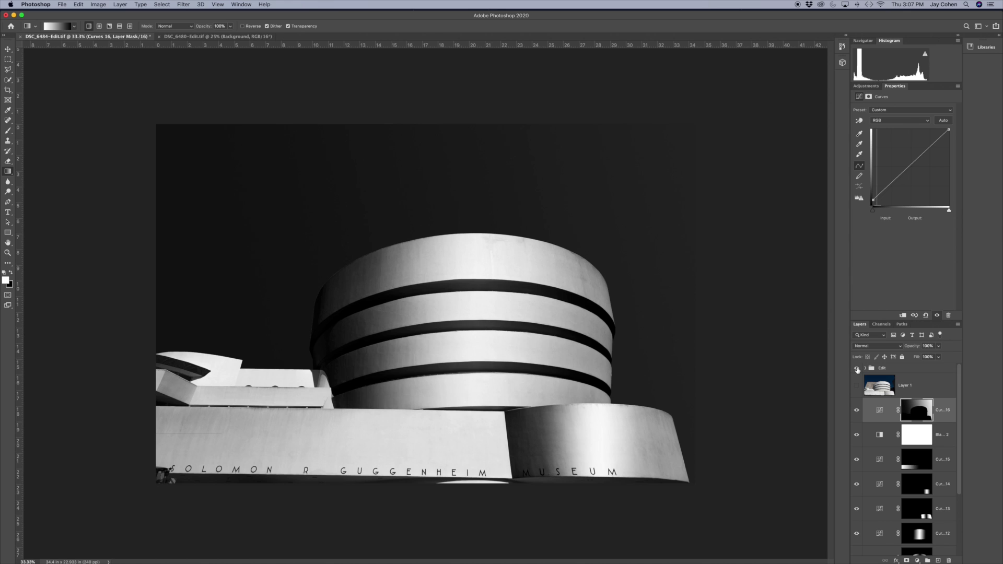
pyautogui.click(857, 368)
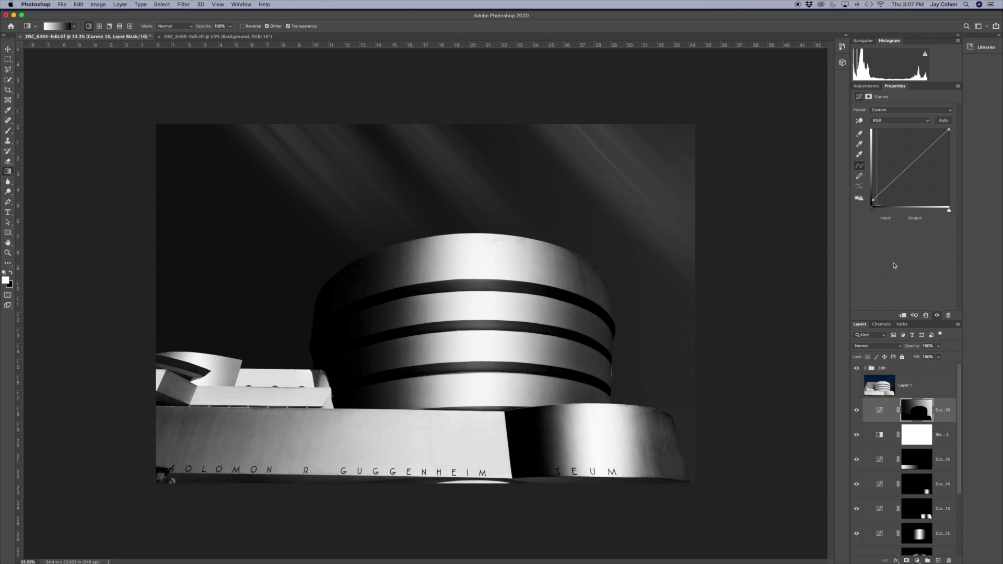